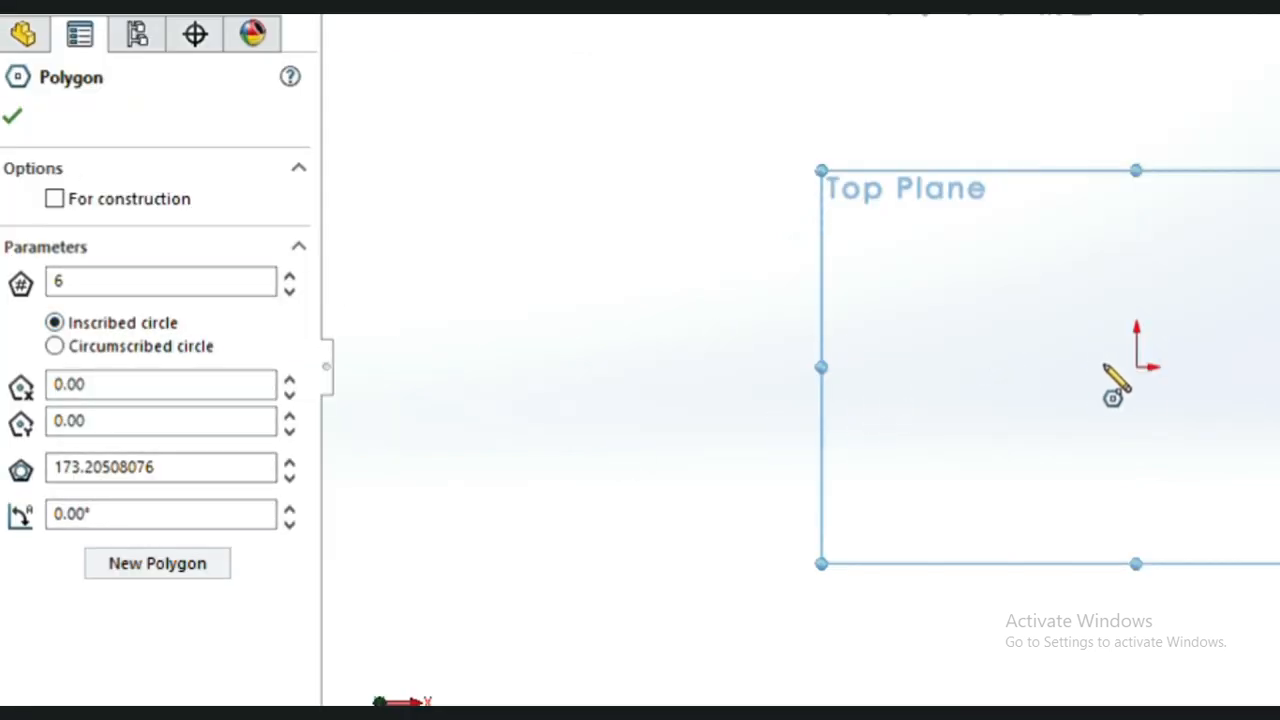
Step: Sketch a six-sided polygon centred on the origin and dimension the distance between two opposite flats as 50 mm
left_click(1136, 367)
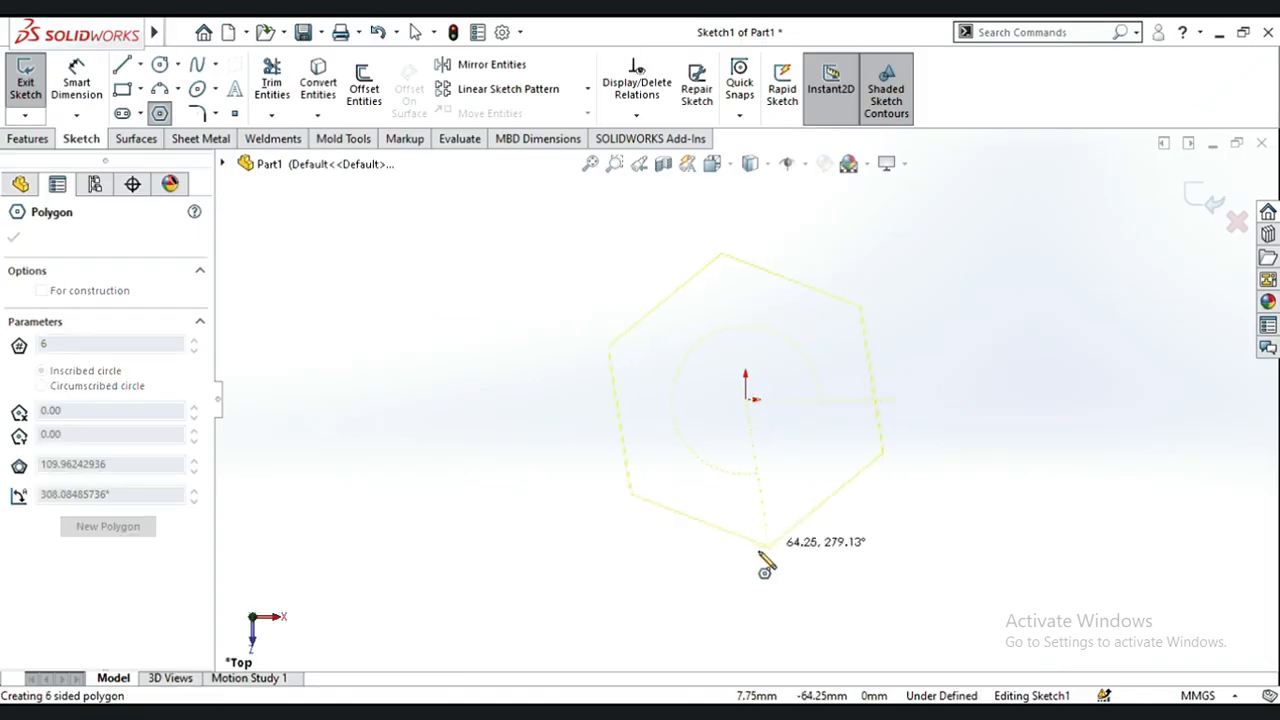
left_click(747, 553)
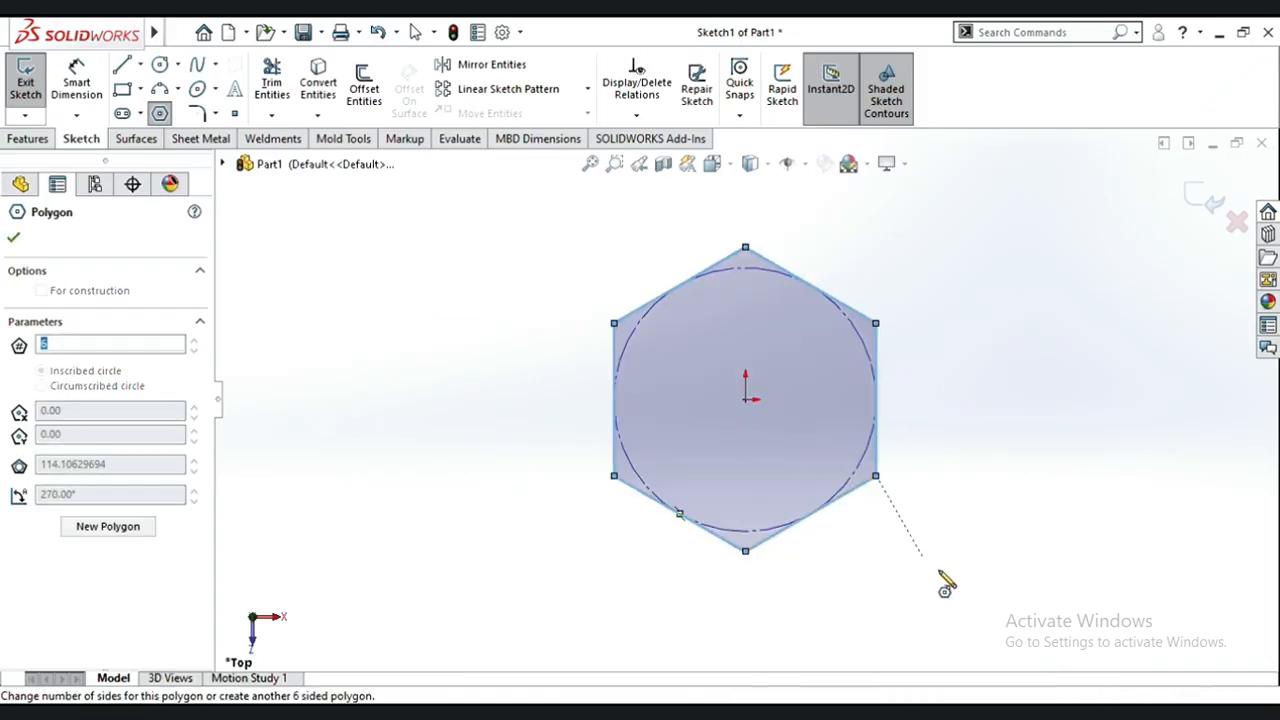
right_click_drag(477, 589, 486, 407)
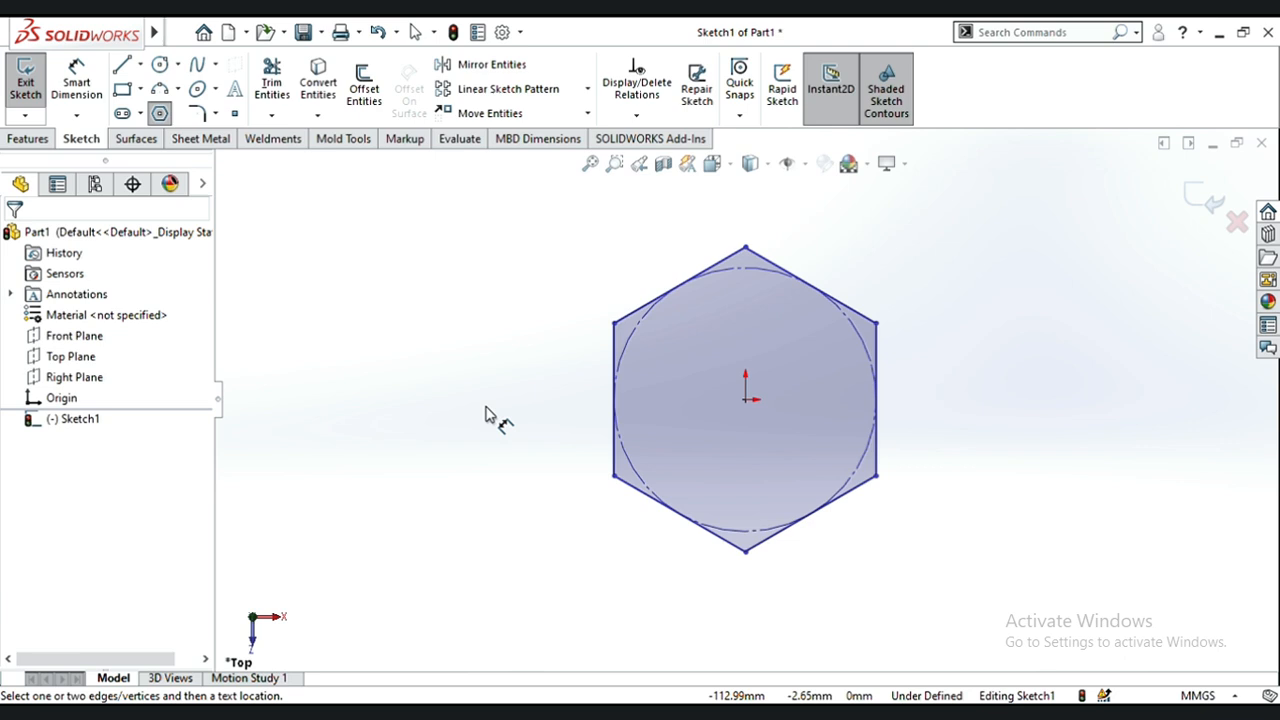
left_click(613, 386)
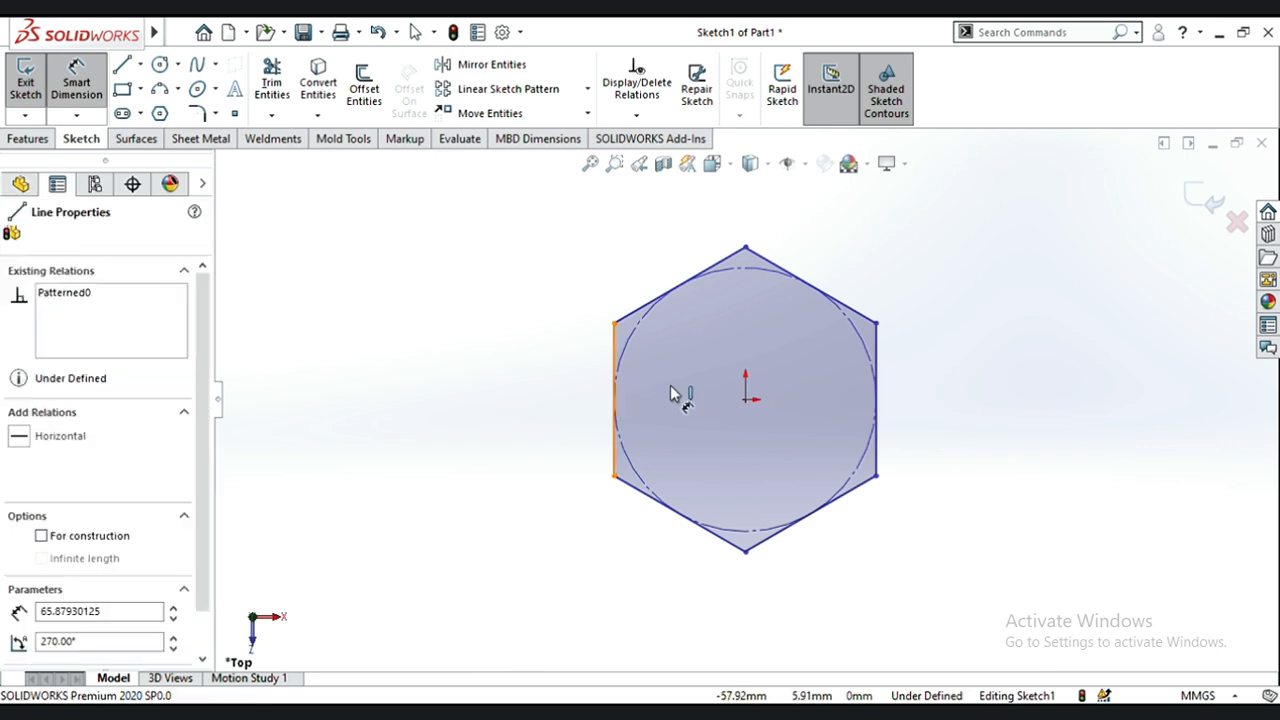
left_click(884, 416)
left_click(765, 612)
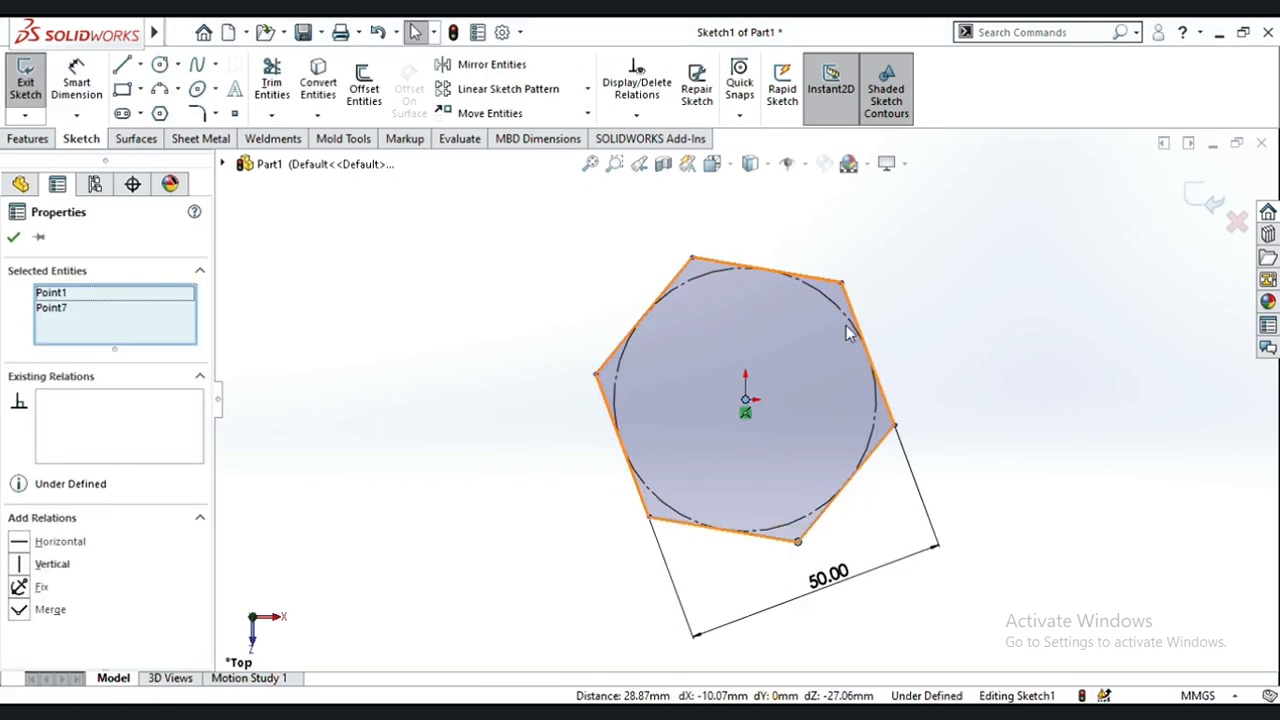
Step: Add a Vertical relation between the hexagon's lower vertex and its centre point
left_click(825, 311)
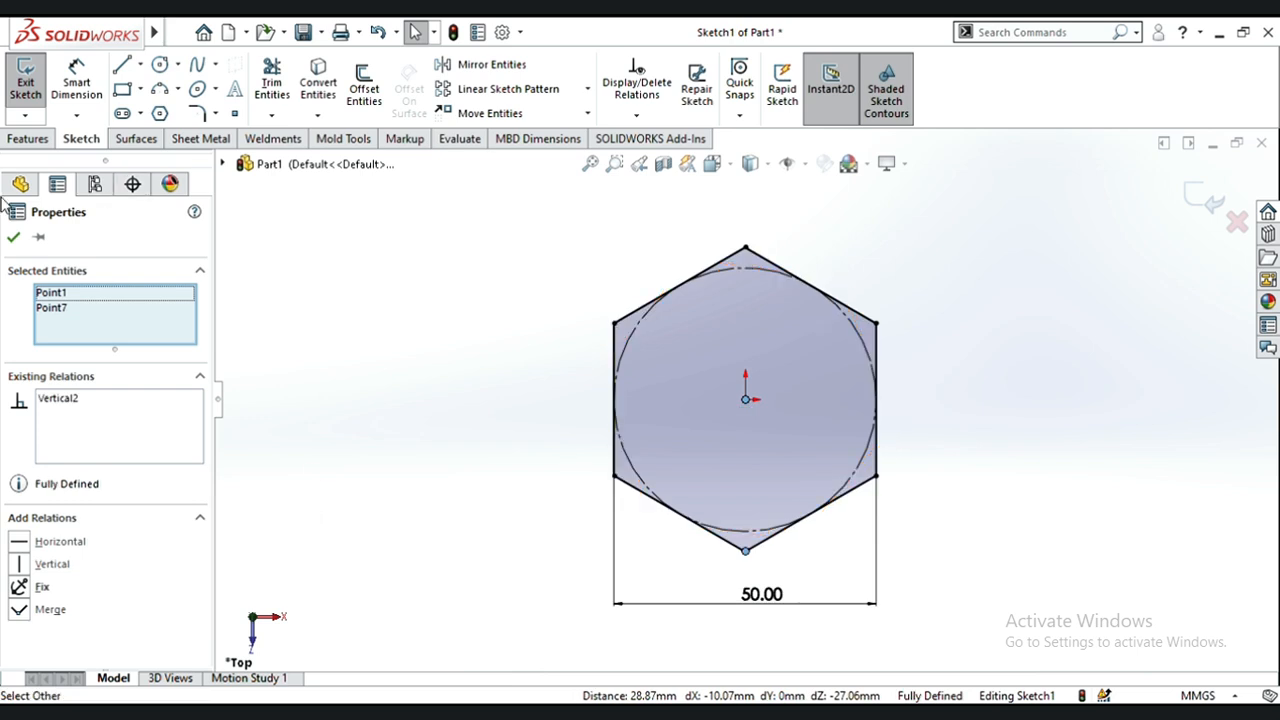
left_click(14, 238)
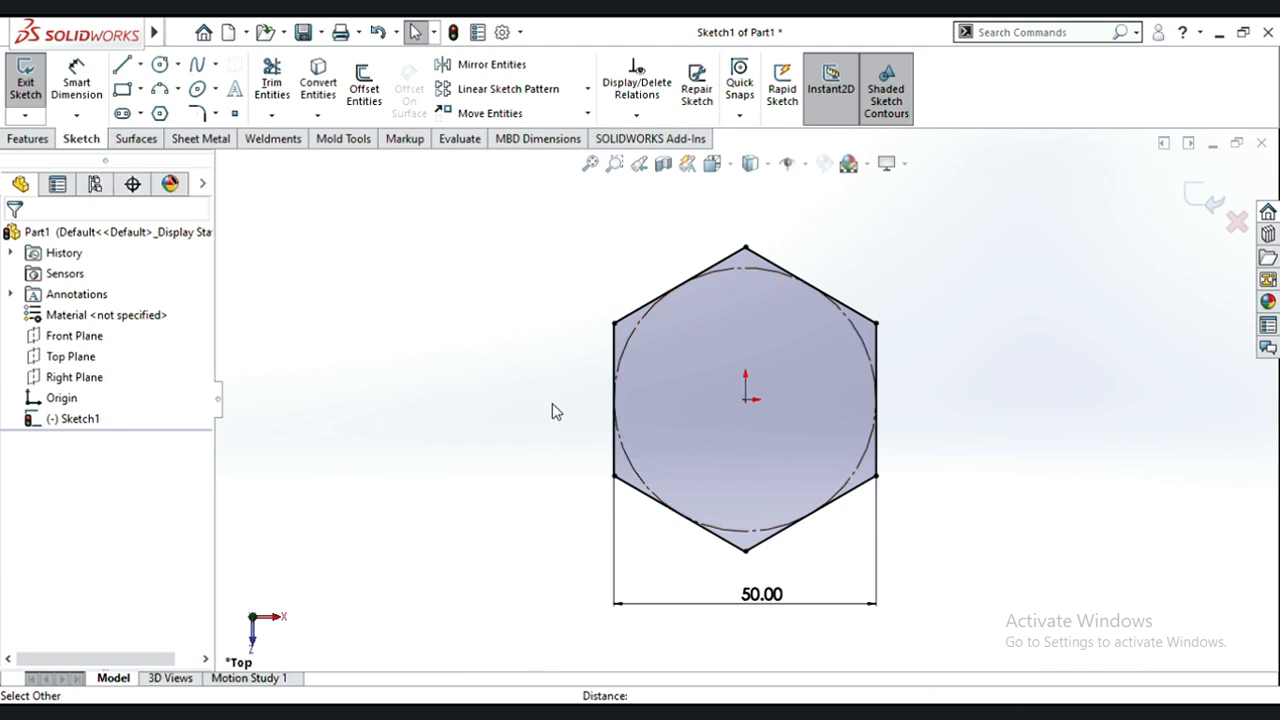
Step: Extrude the hexagon 20 mm as a boss with the Mid Plane end condition
middle_click_drag(552, 403, 634, 432)
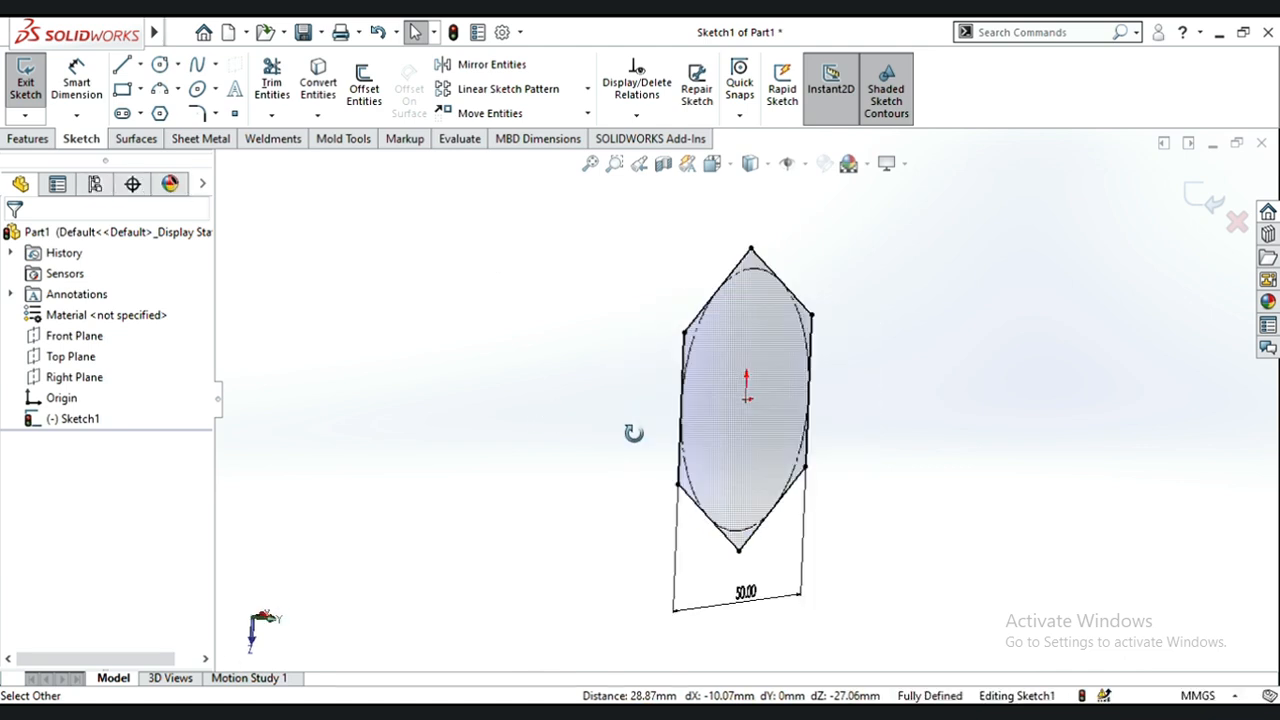
left_click(30, 140)
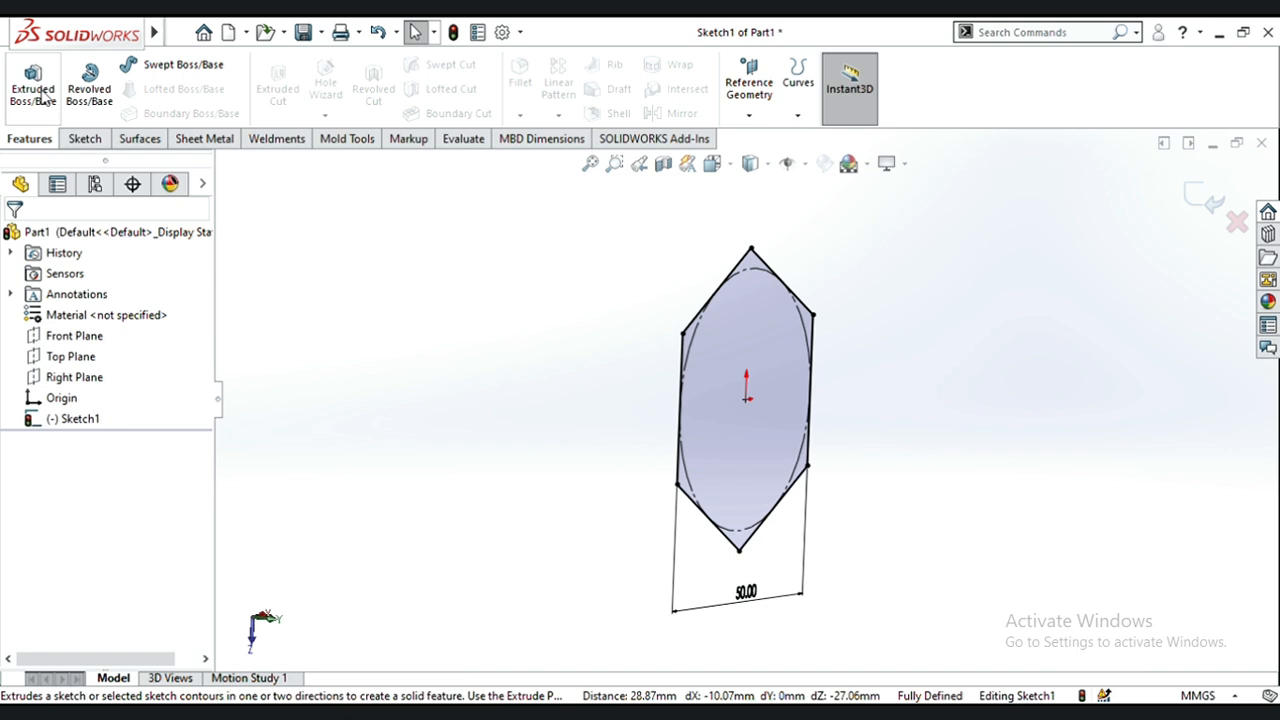
left_click(44, 95)
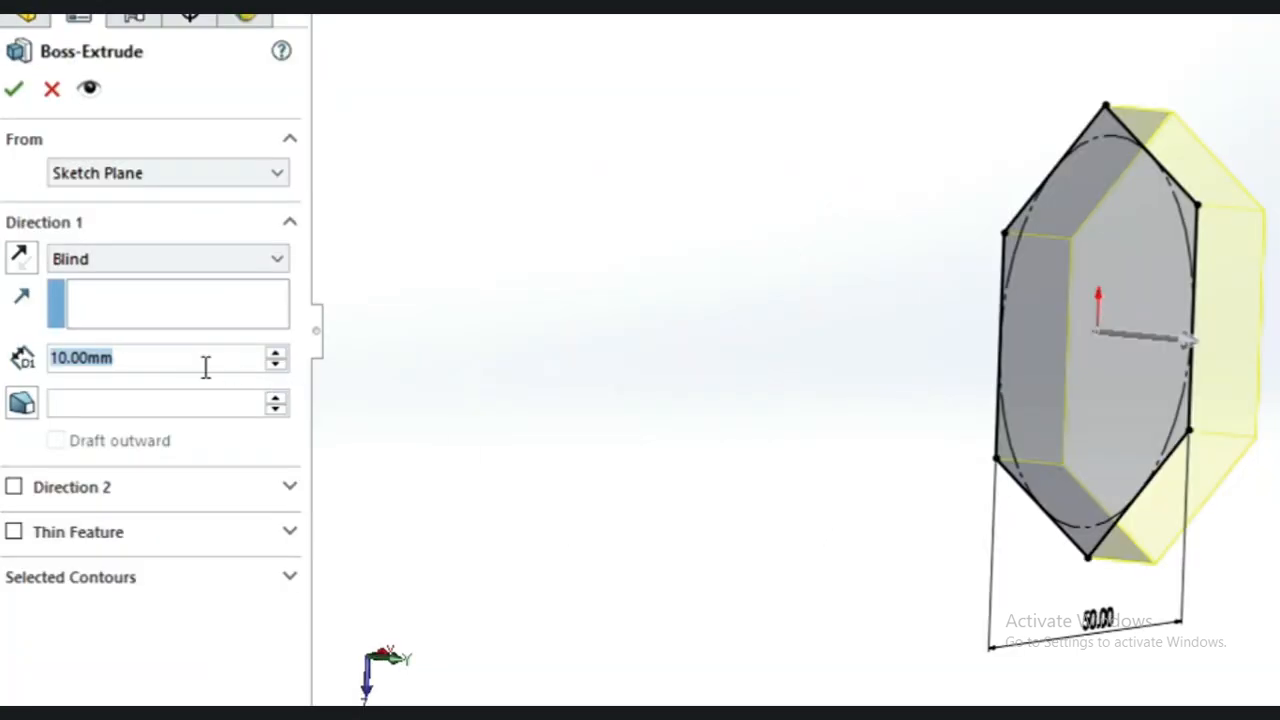
type("20")
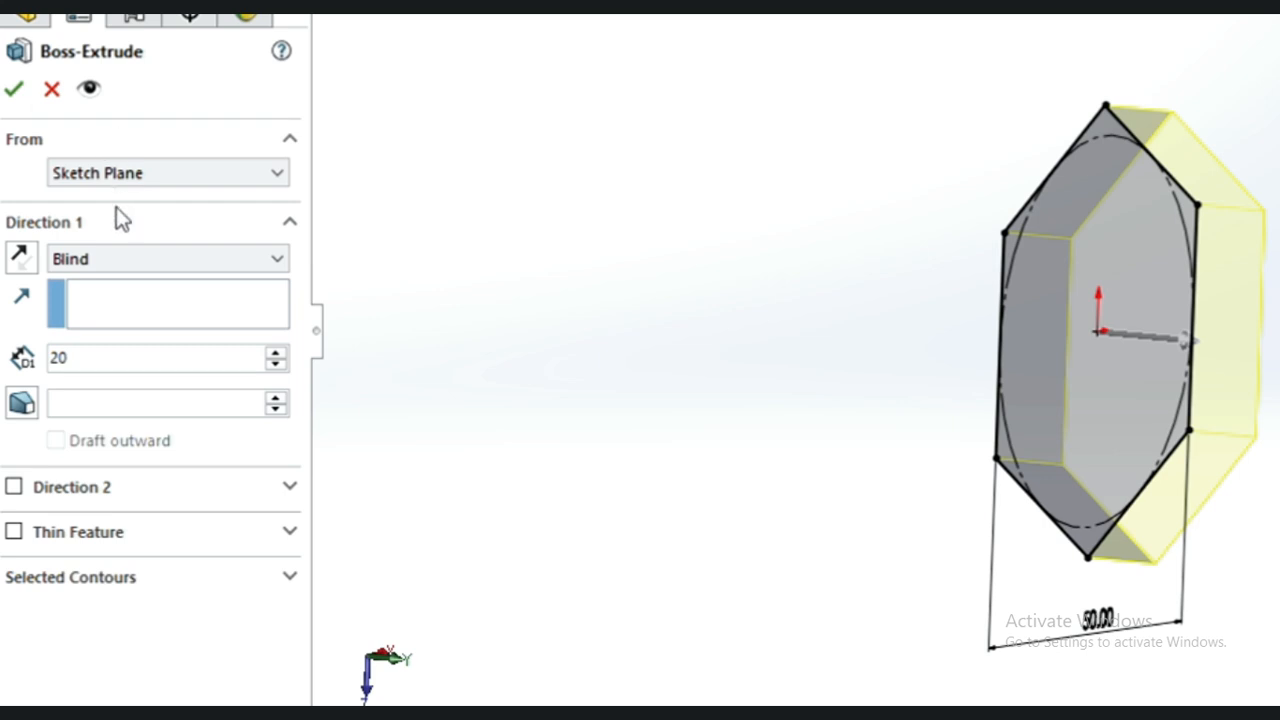
left_click(175, 262)
left_click(145, 373)
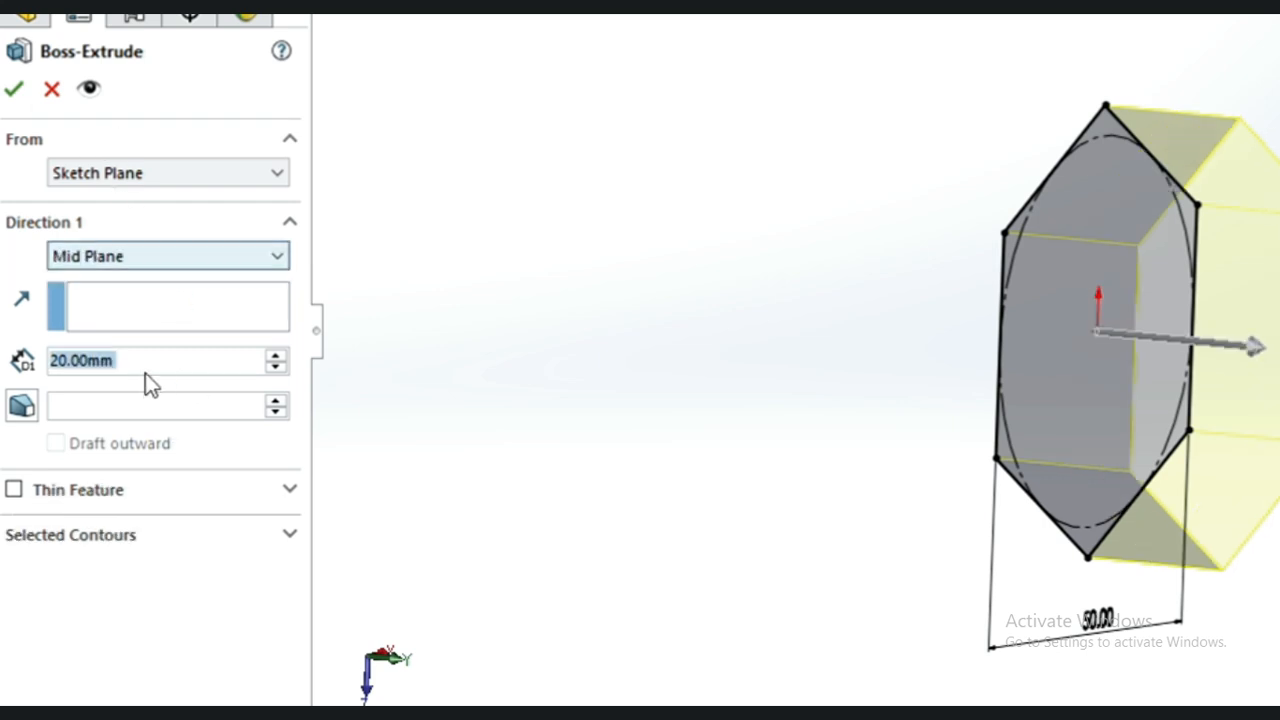
left_click(15, 92)
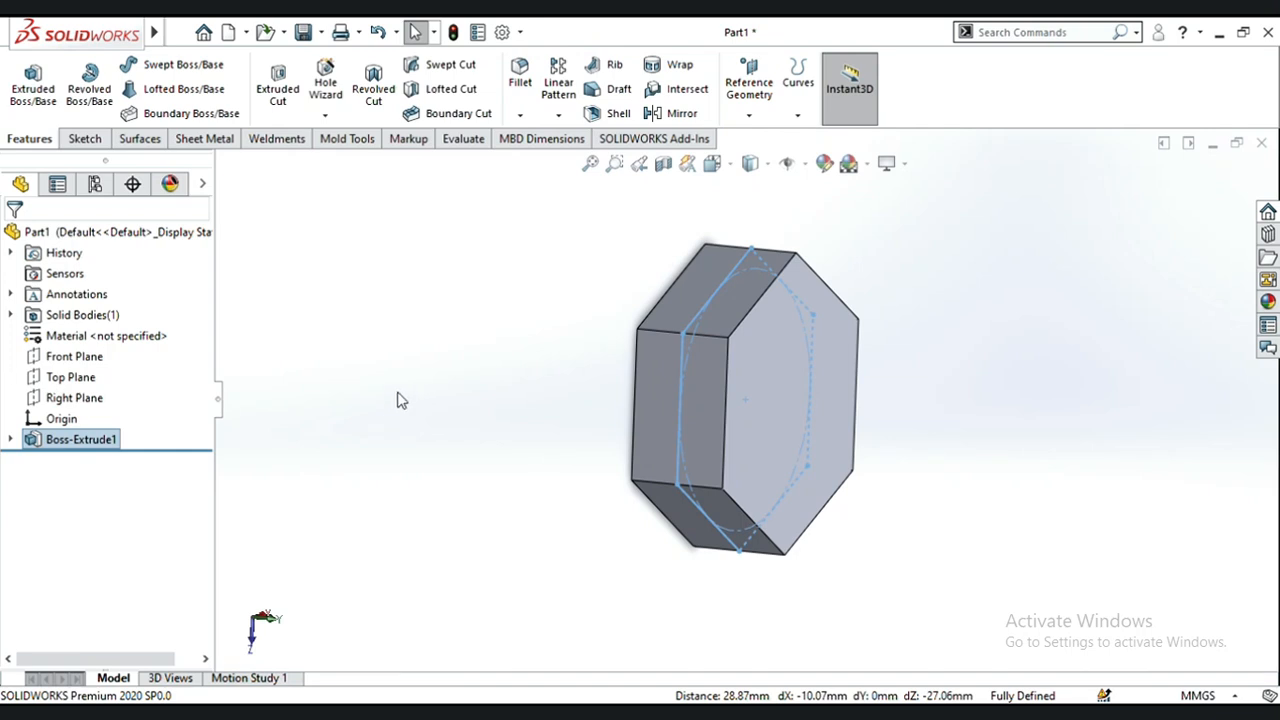
left_click(397, 400)
Step: Sketch a circle on the hexagonal top face, centred on the origin and reaching the six flats
middle_click_drag(475, 403, 457, 440)
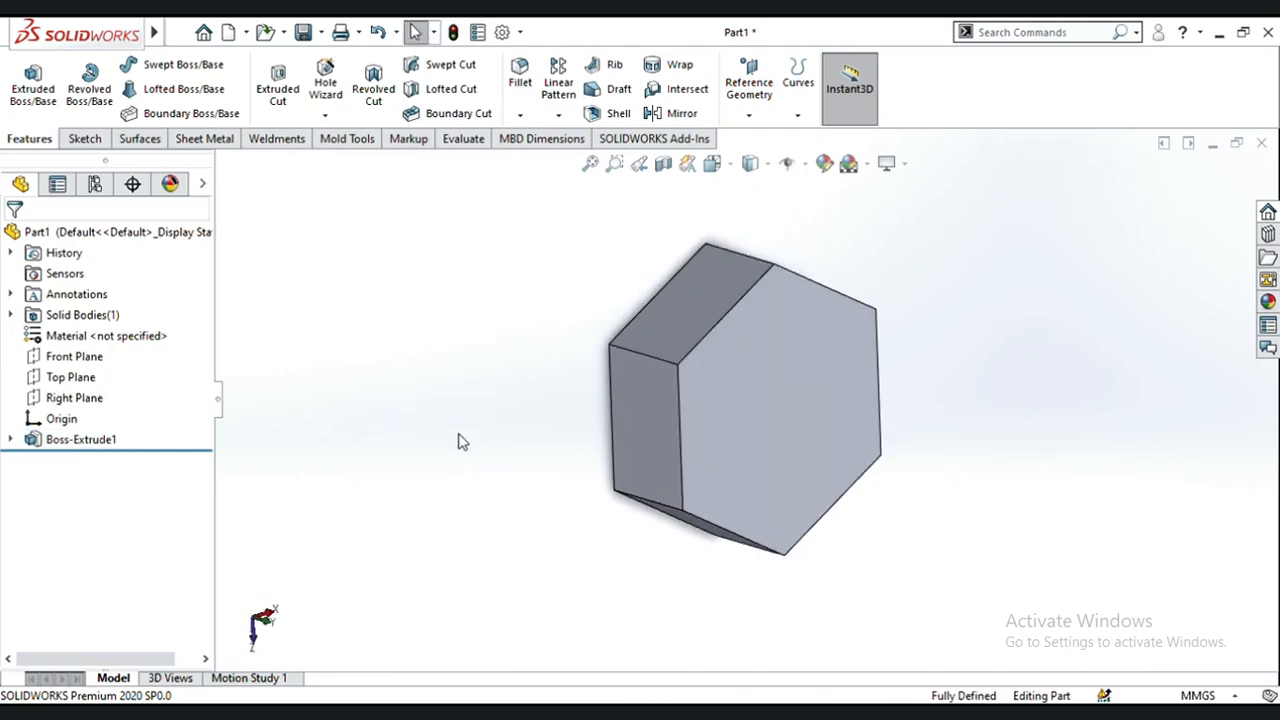
left_click(743, 389)
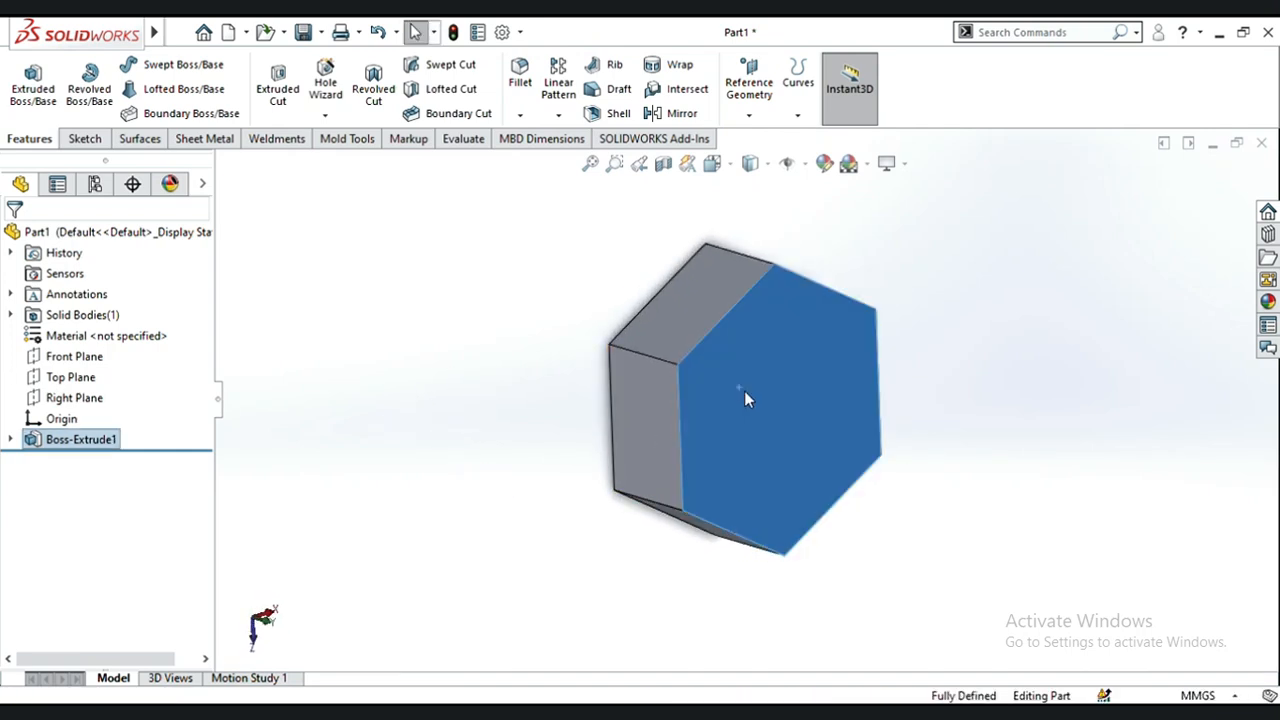
left_click(878, 298)
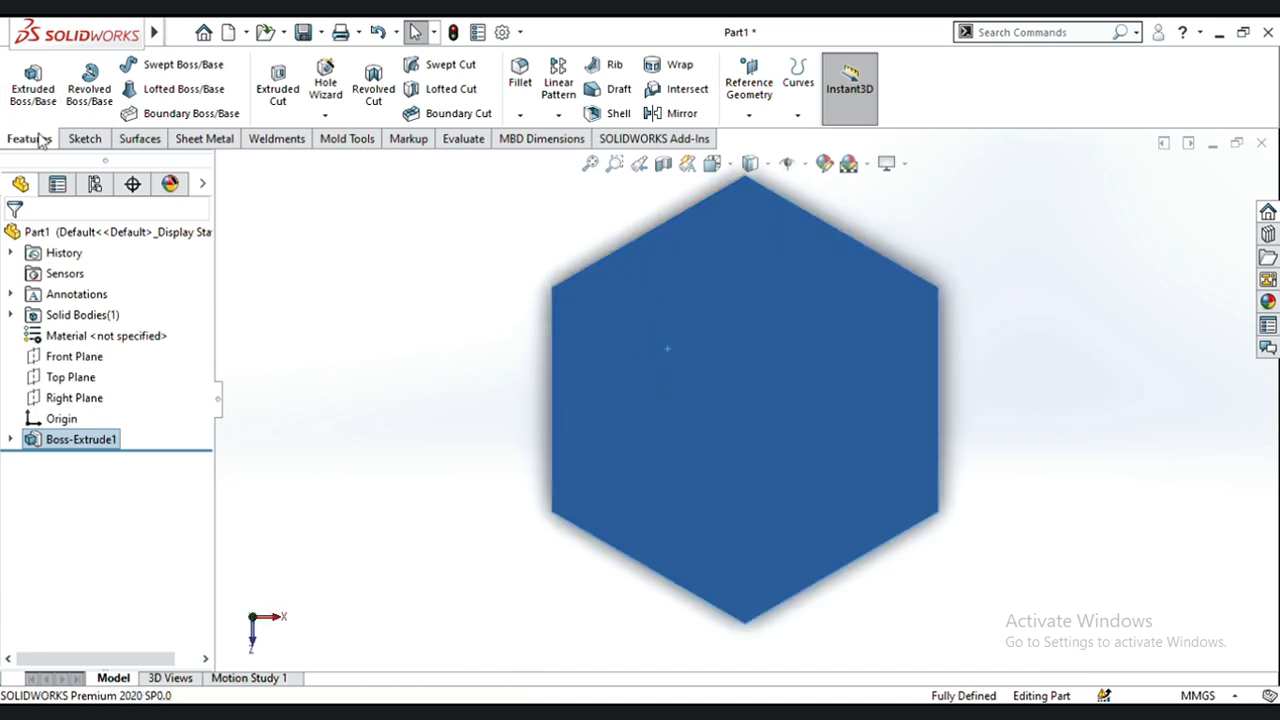
left_click(85, 139)
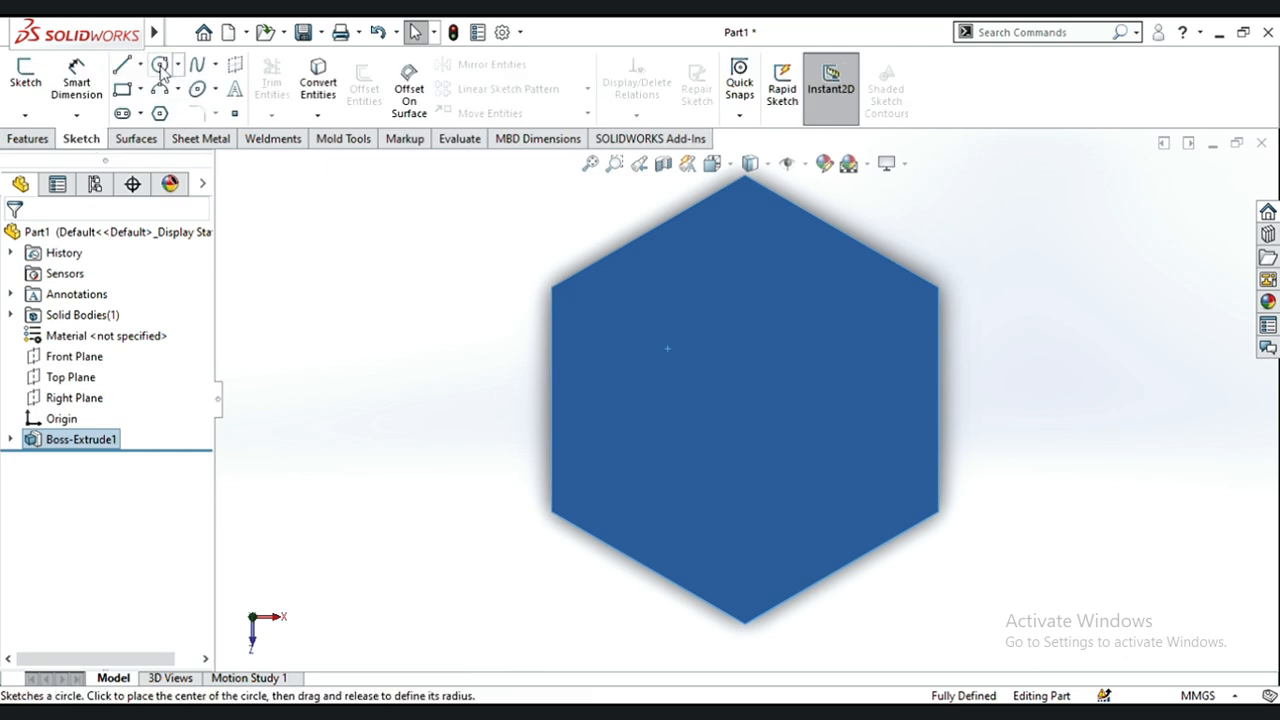
left_click(160, 66)
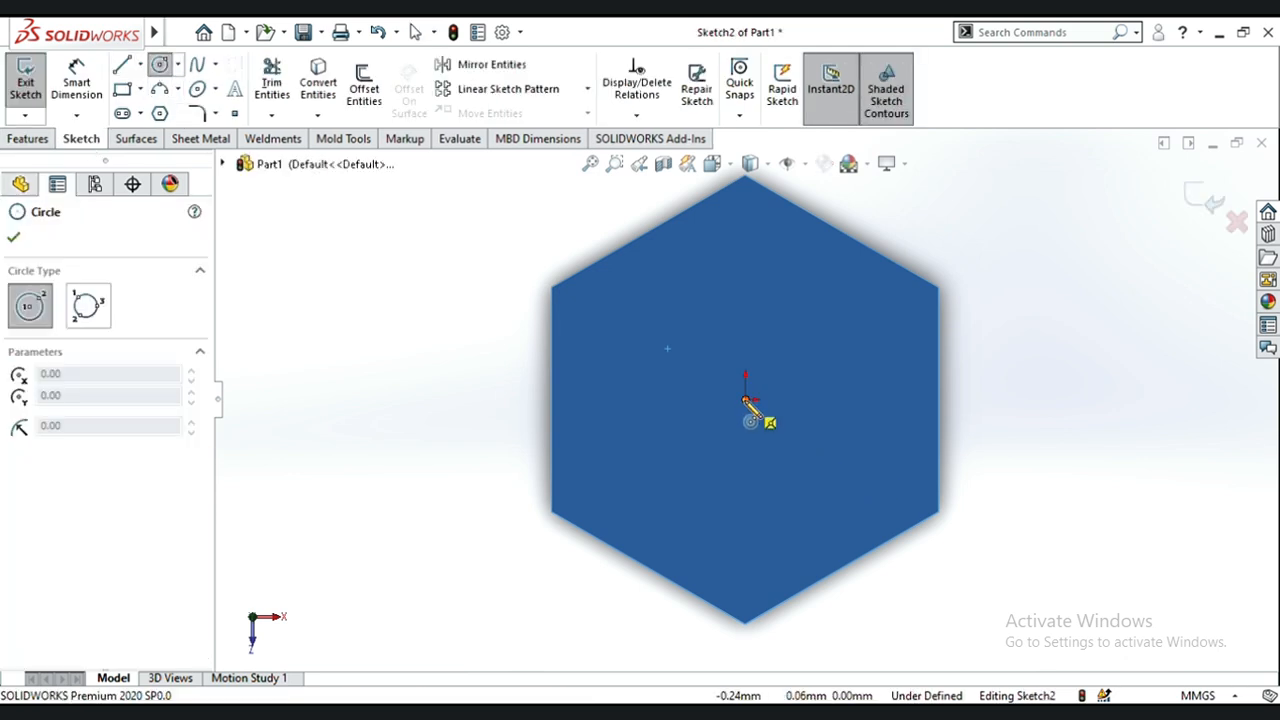
left_click(745, 398)
left_click(857, 578)
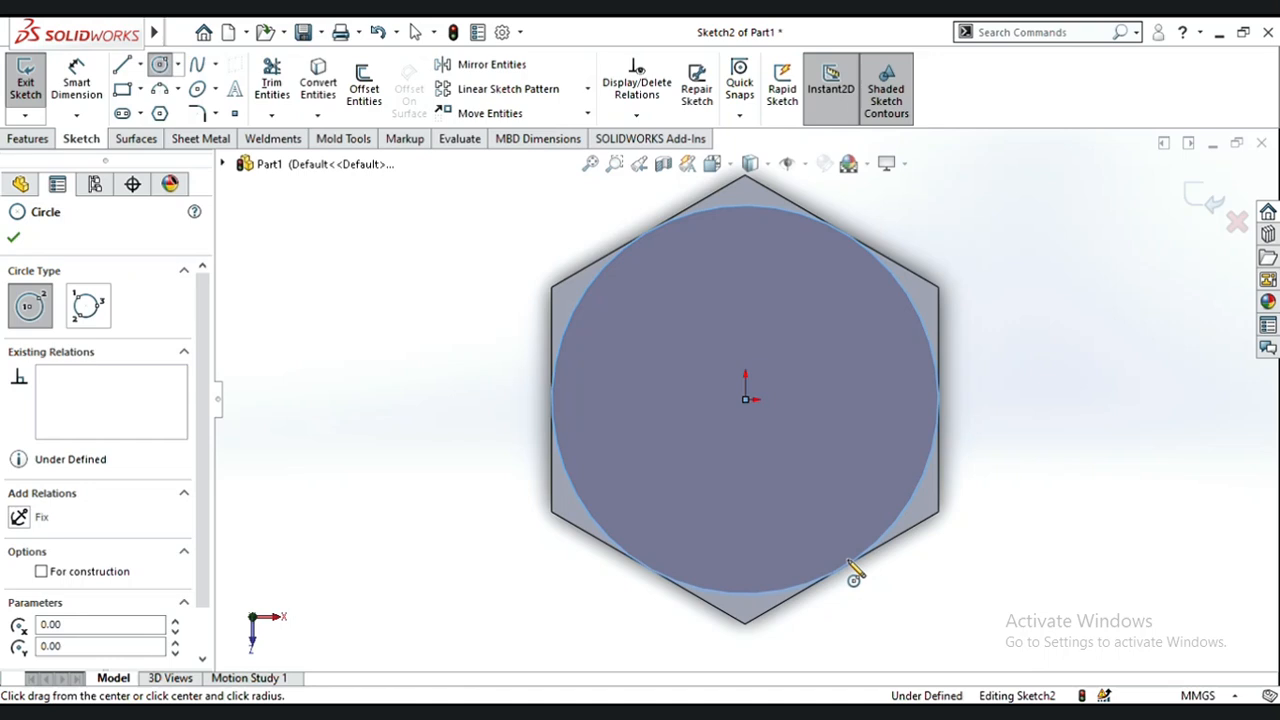
left_click(14, 237)
Step: Cut-extrude outside the circle with Through All, Flip side to cut and a 45° draft to chamfer the corners
left_click(40, 140)
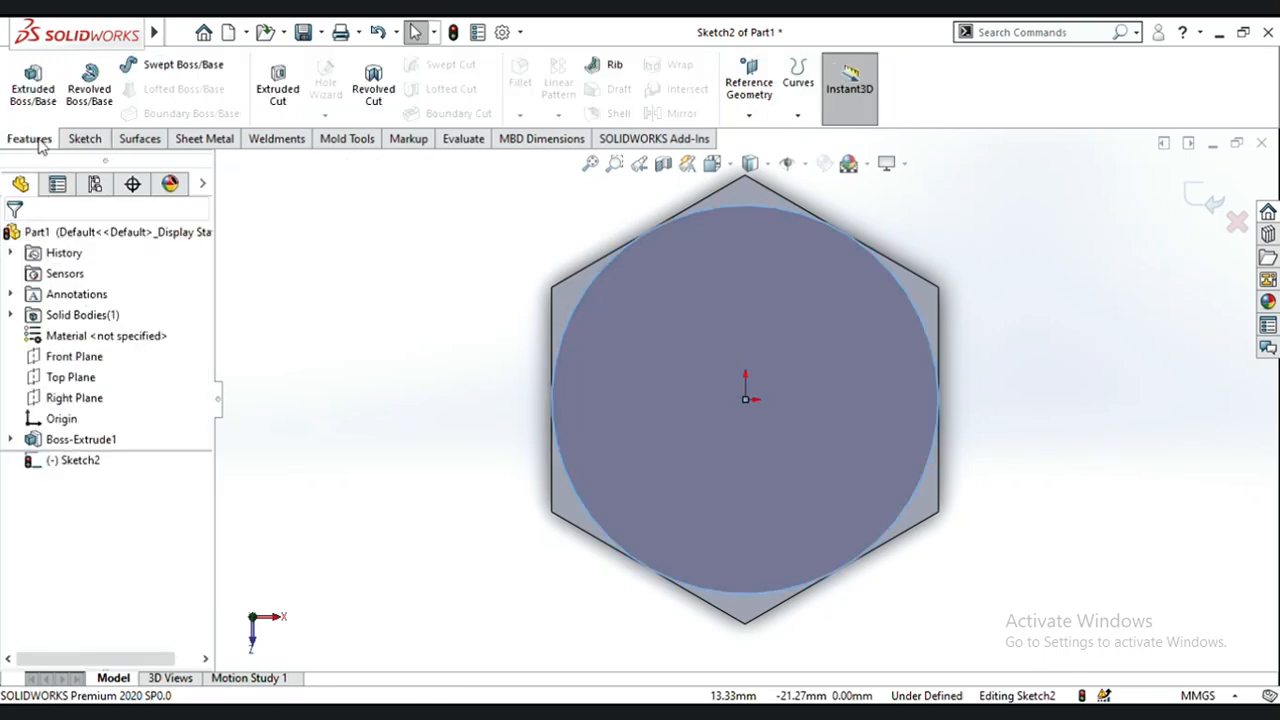
left_click(270, 85)
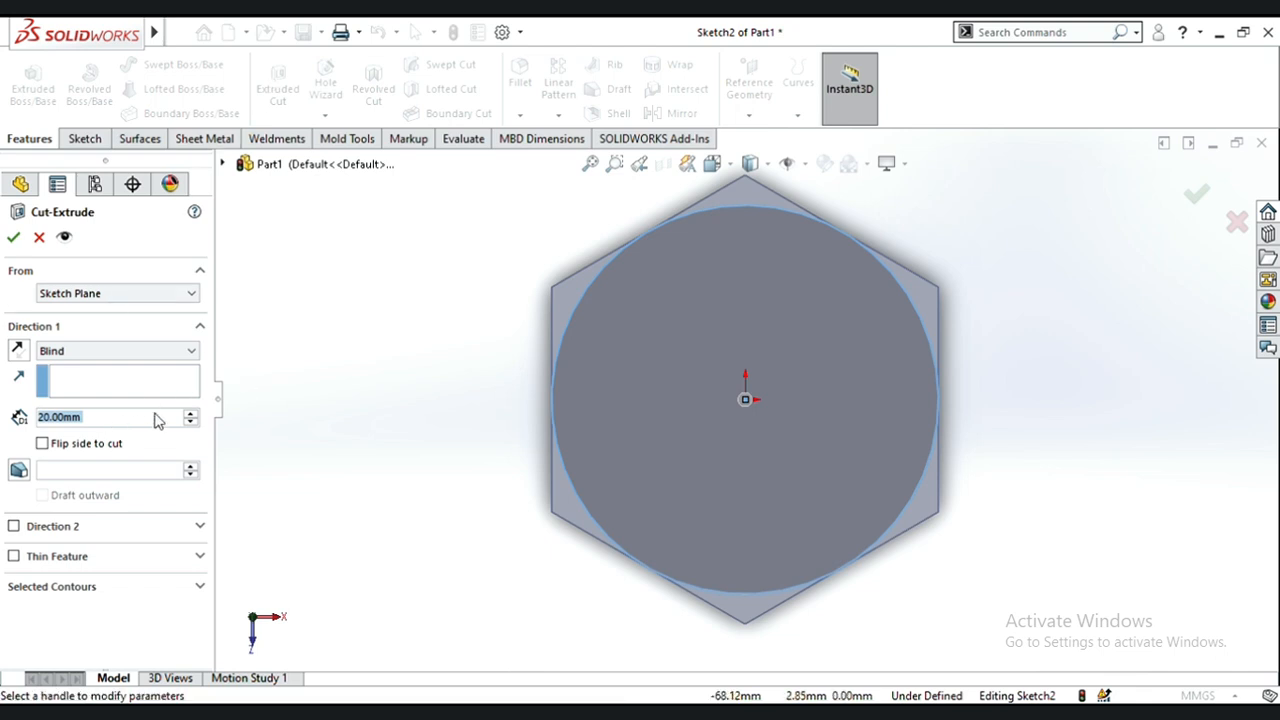
left_click(123, 355)
left_click(104, 379)
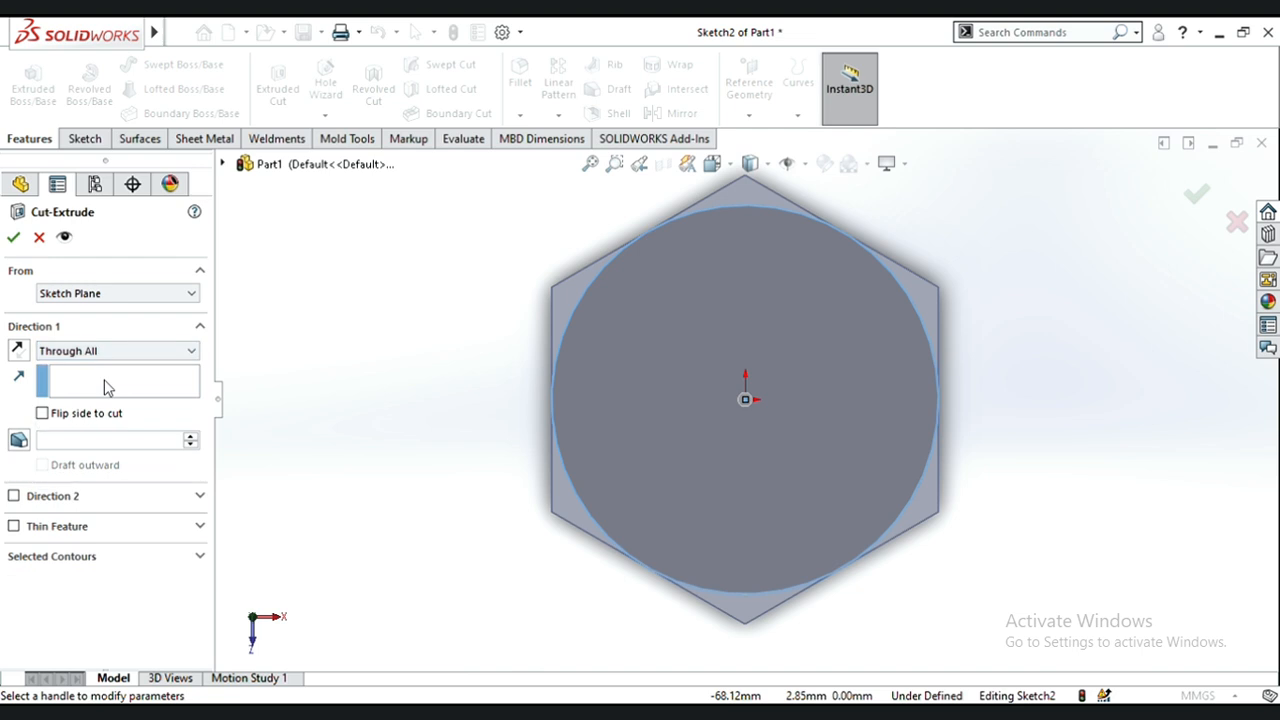
left_click(14, 447)
type("45")
key("Return")
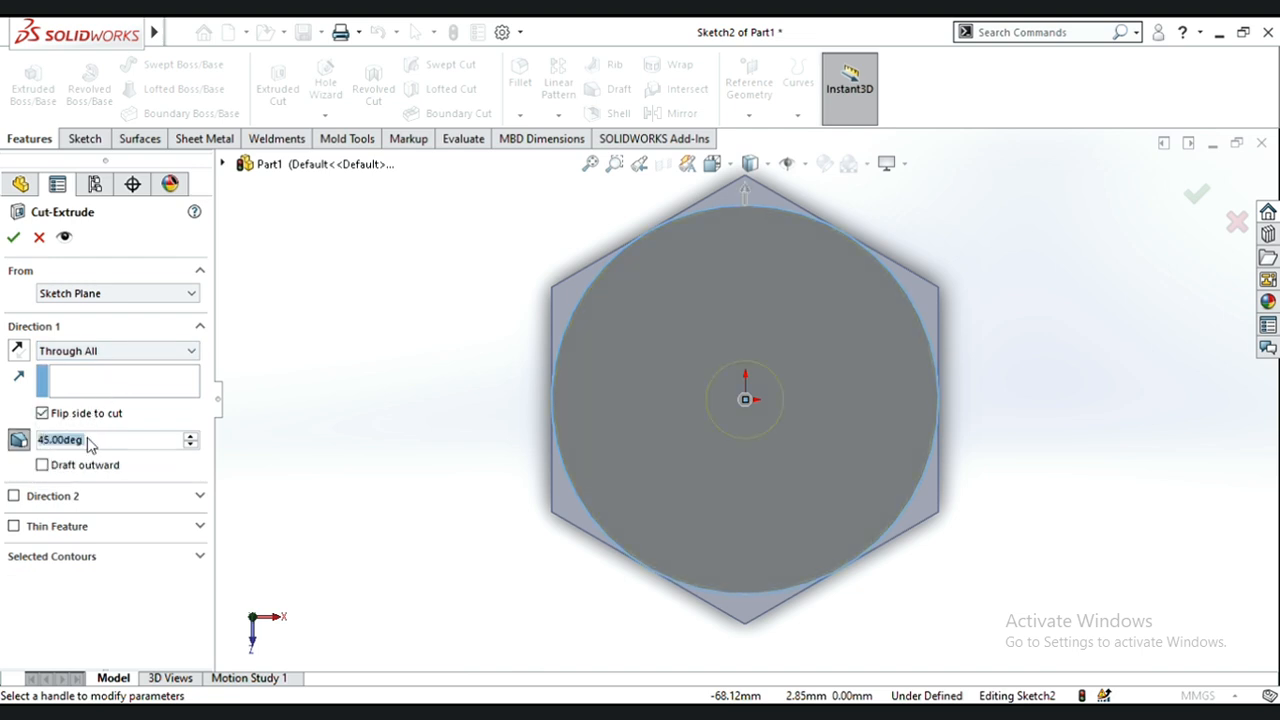
left_click(14, 238)
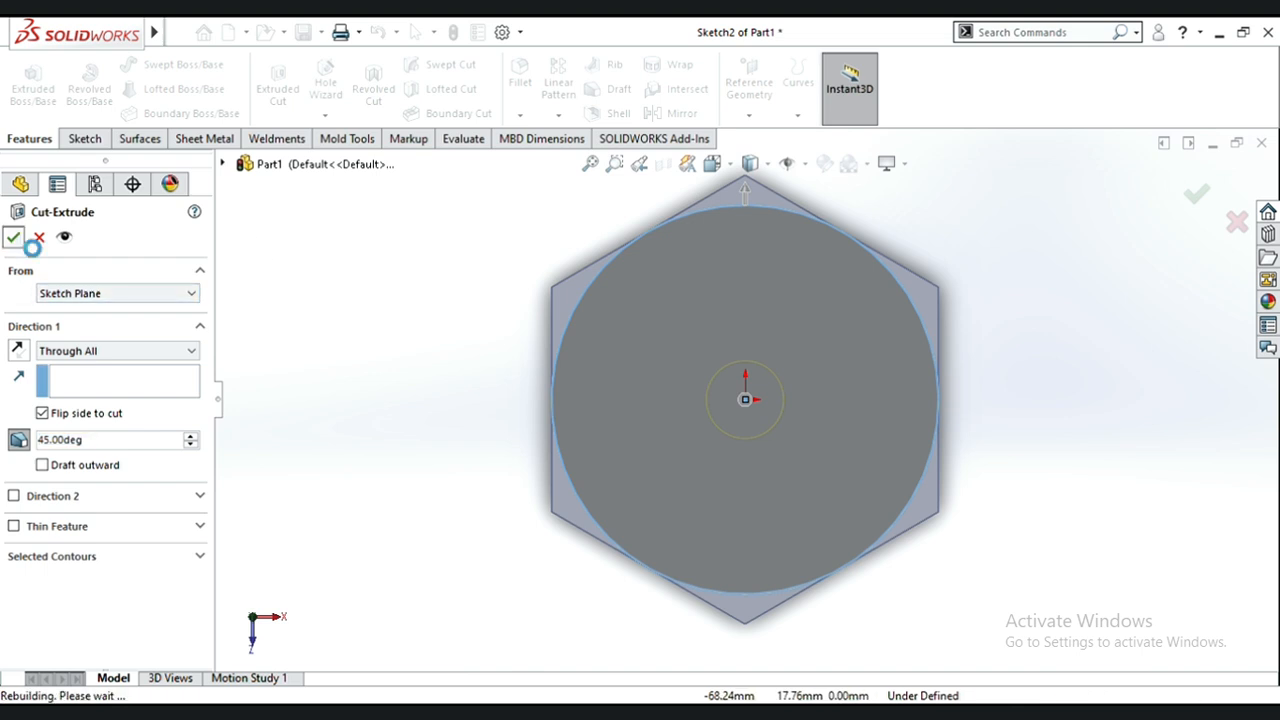
Step: Mirror the chamfer cut about the Top Plane
middle_click_drag(391, 489, 476, 499)
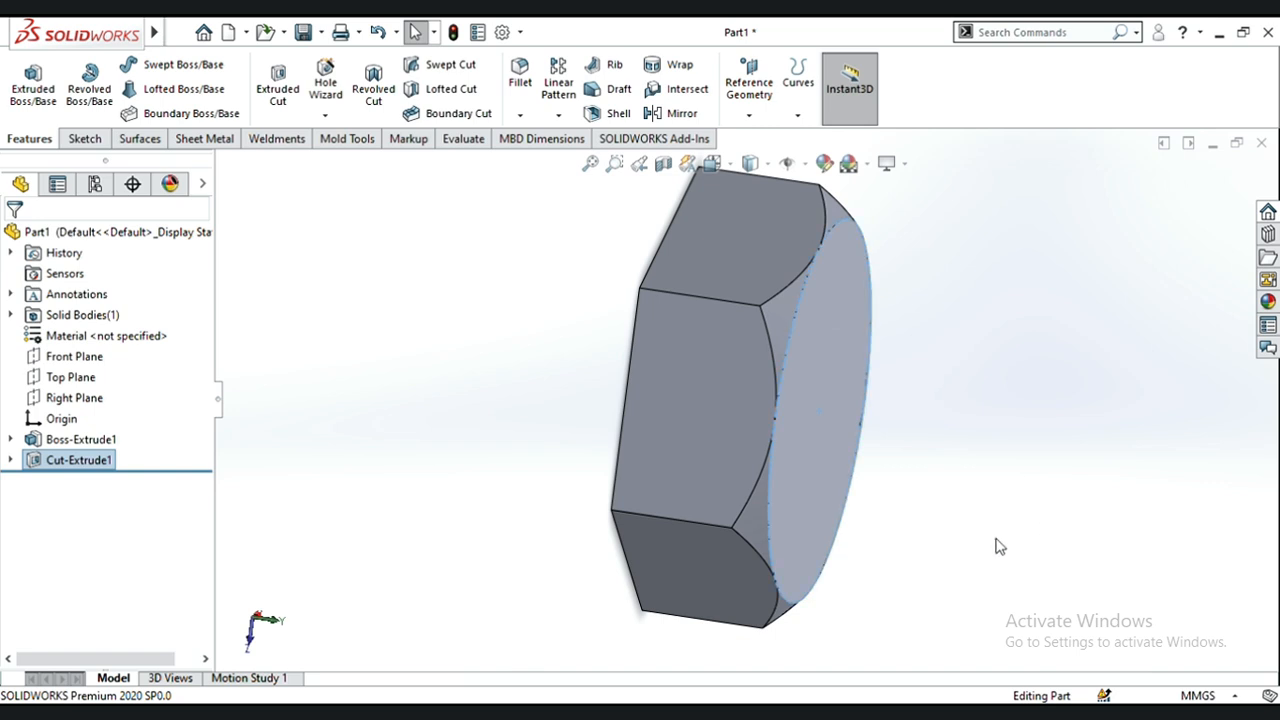
left_click(668, 118)
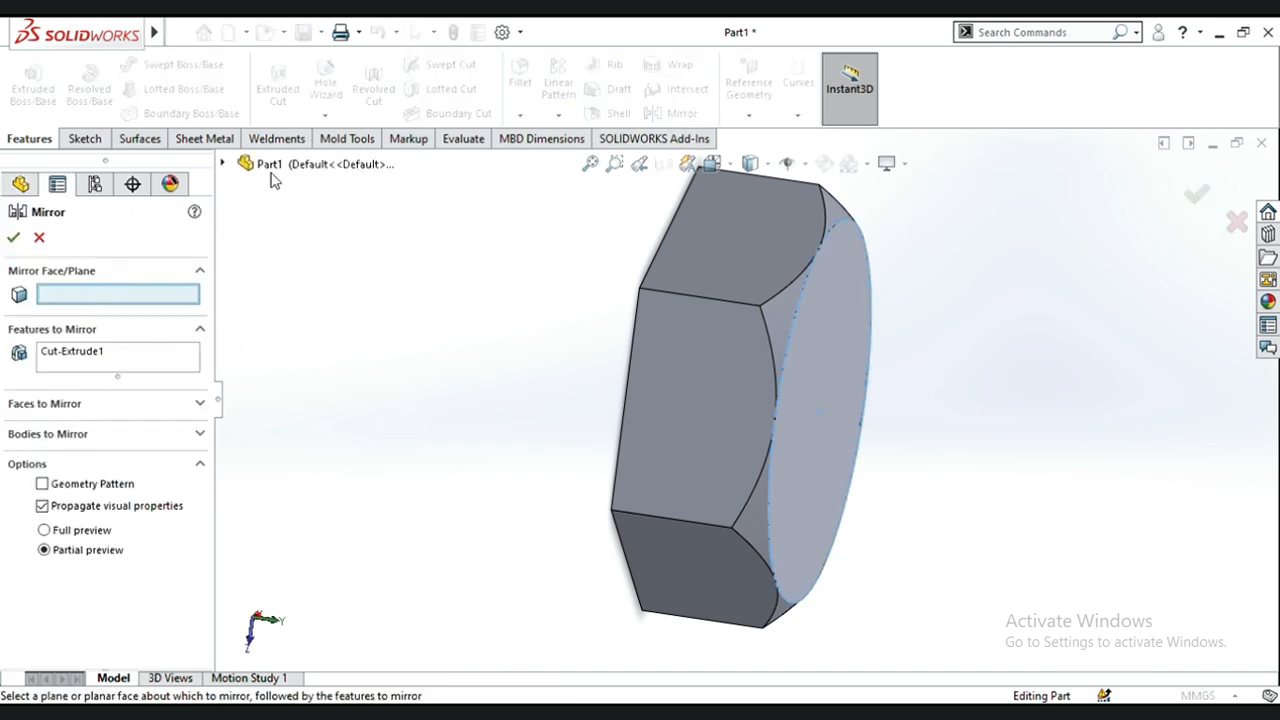
left_click(223, 164)
left_click(303, 310)
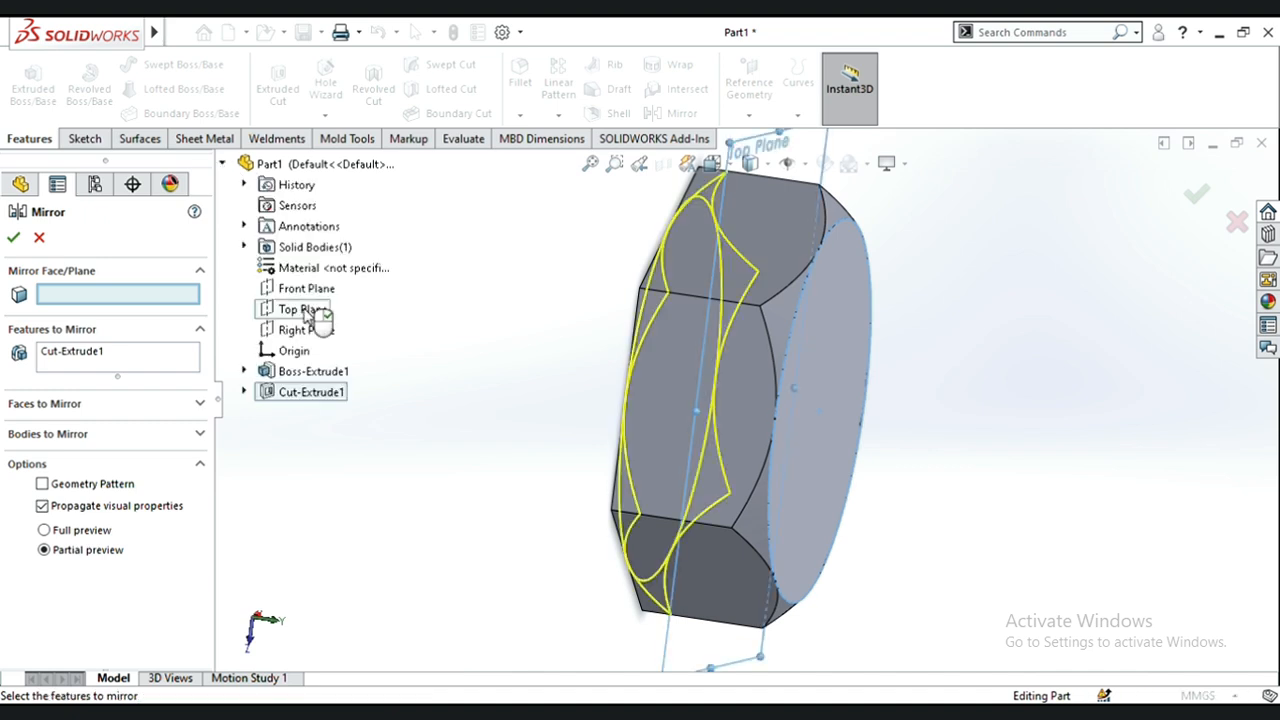
left_click(305, 312)
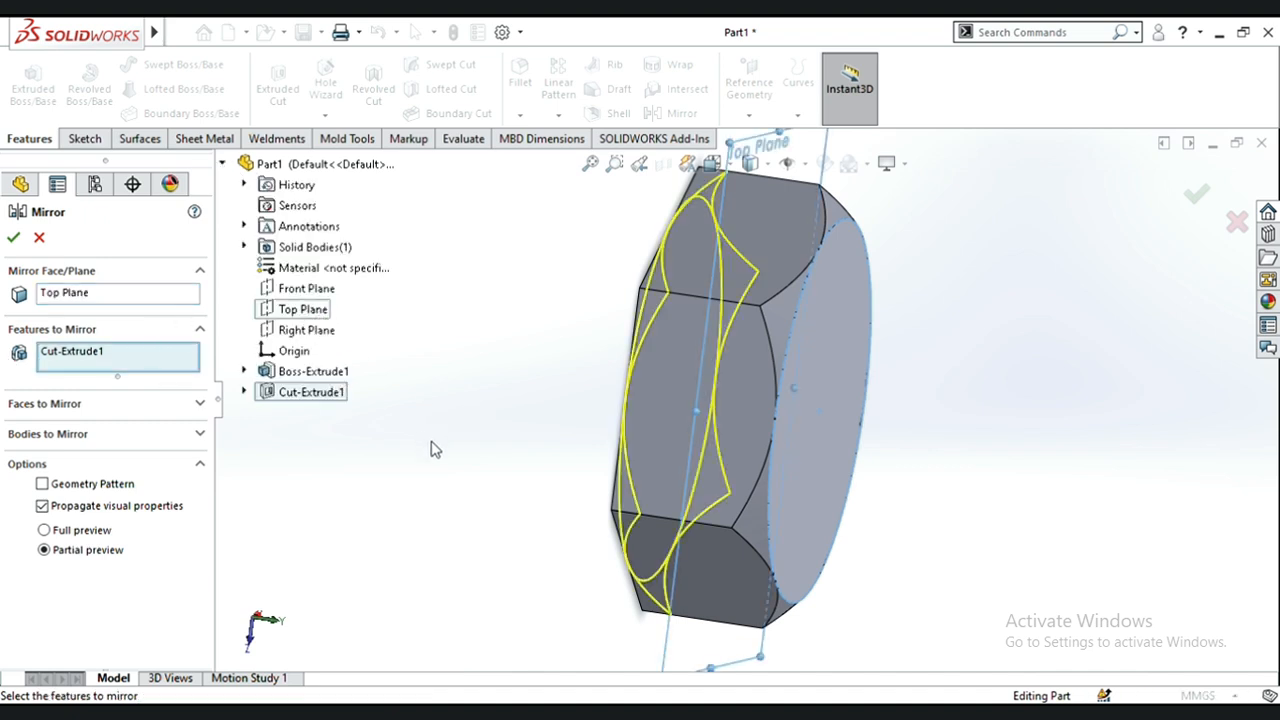
left_click(14, 238)
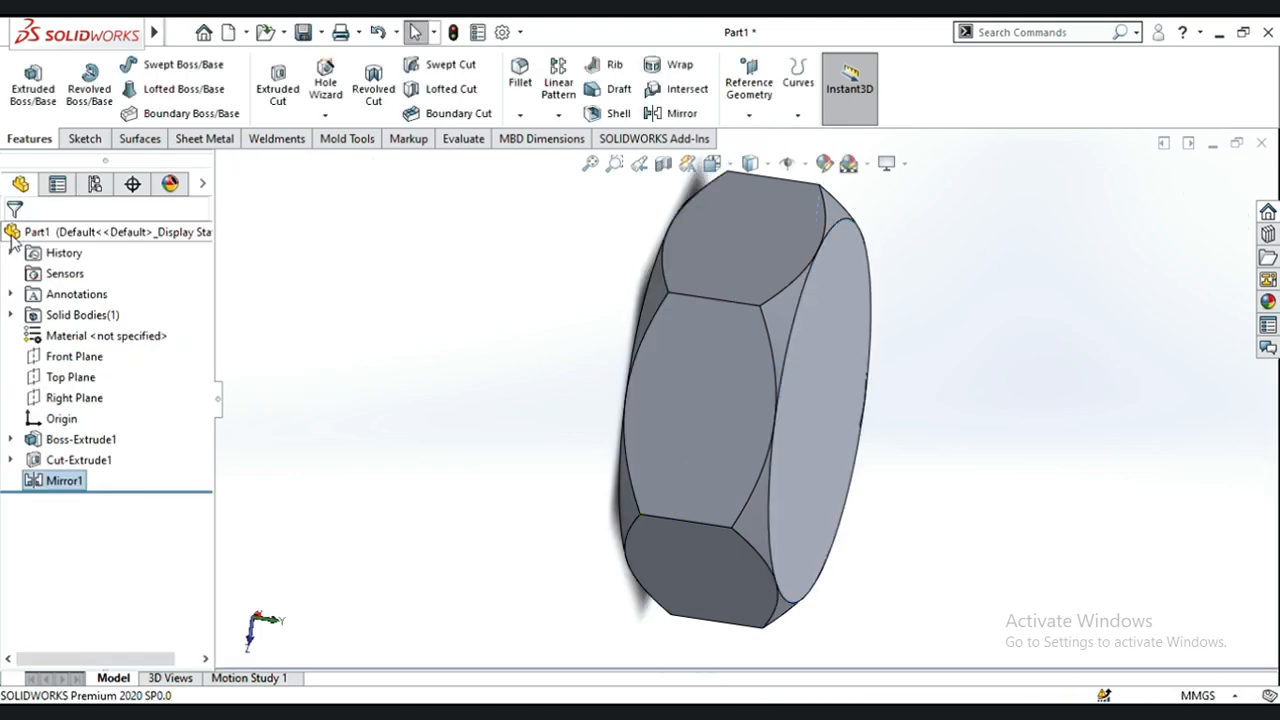
Step: Sketch a circle with a radius of about 12.7 mm on the nut's round top face, centred on the origin
middle_click_drag(483, 454, 391, 477)
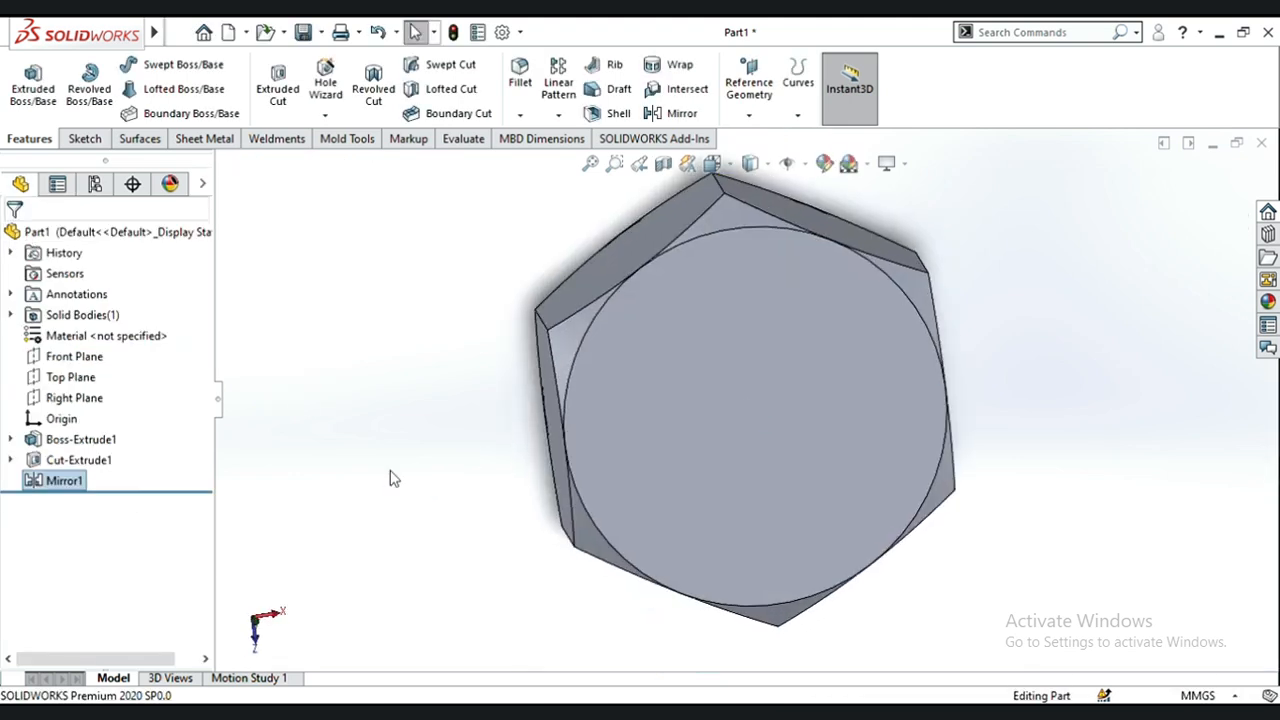
left_click(752, 401)
key("ctrl+8")
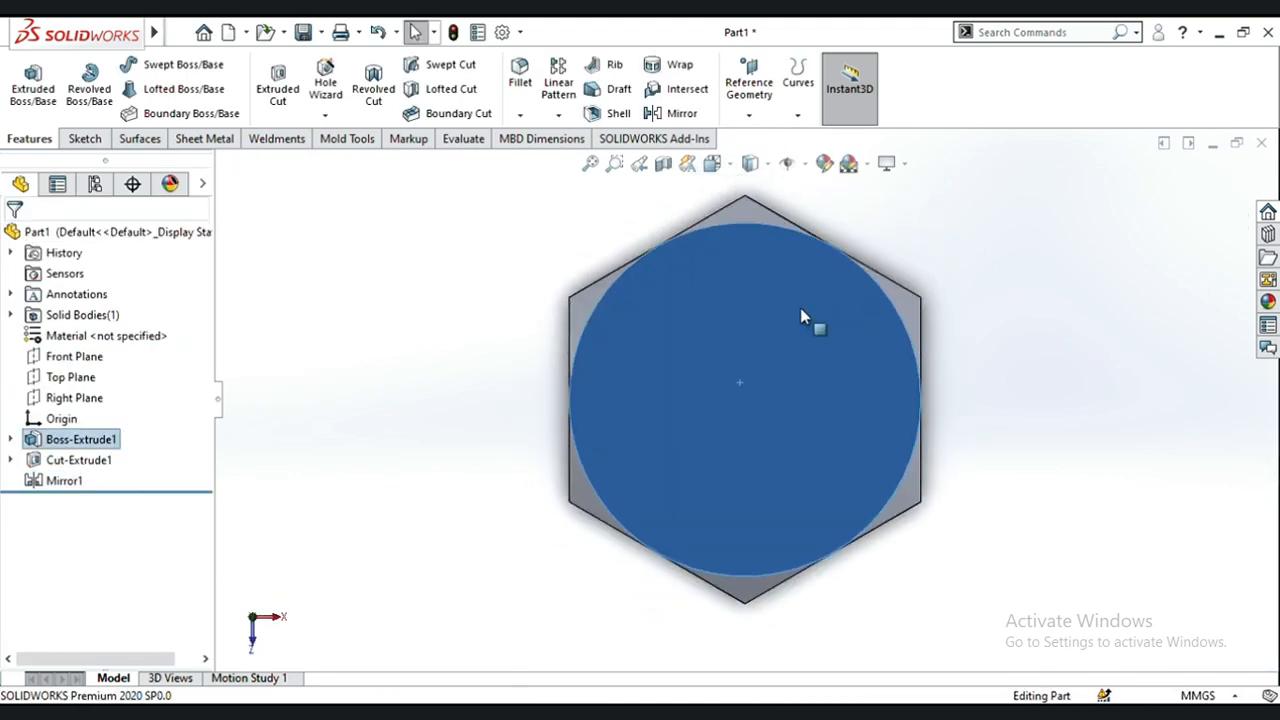
left_click(85, 139)
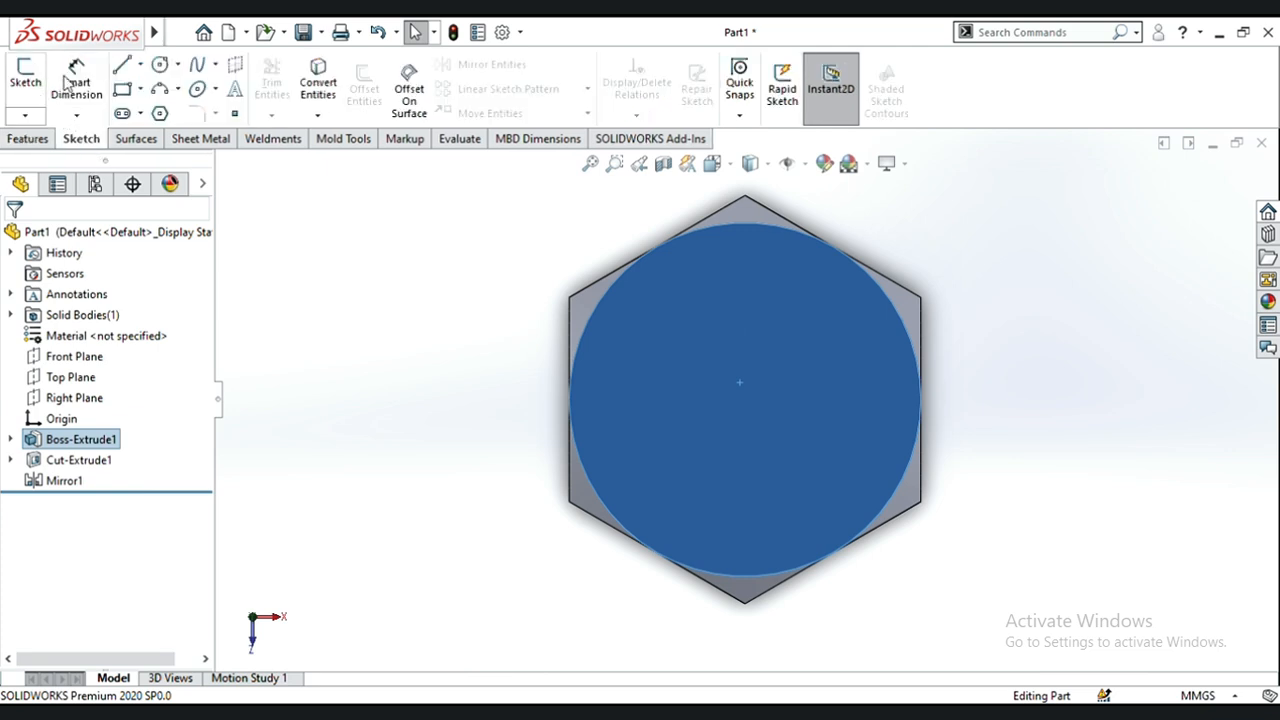
left_click(25, 82)
left_click(160, 64)
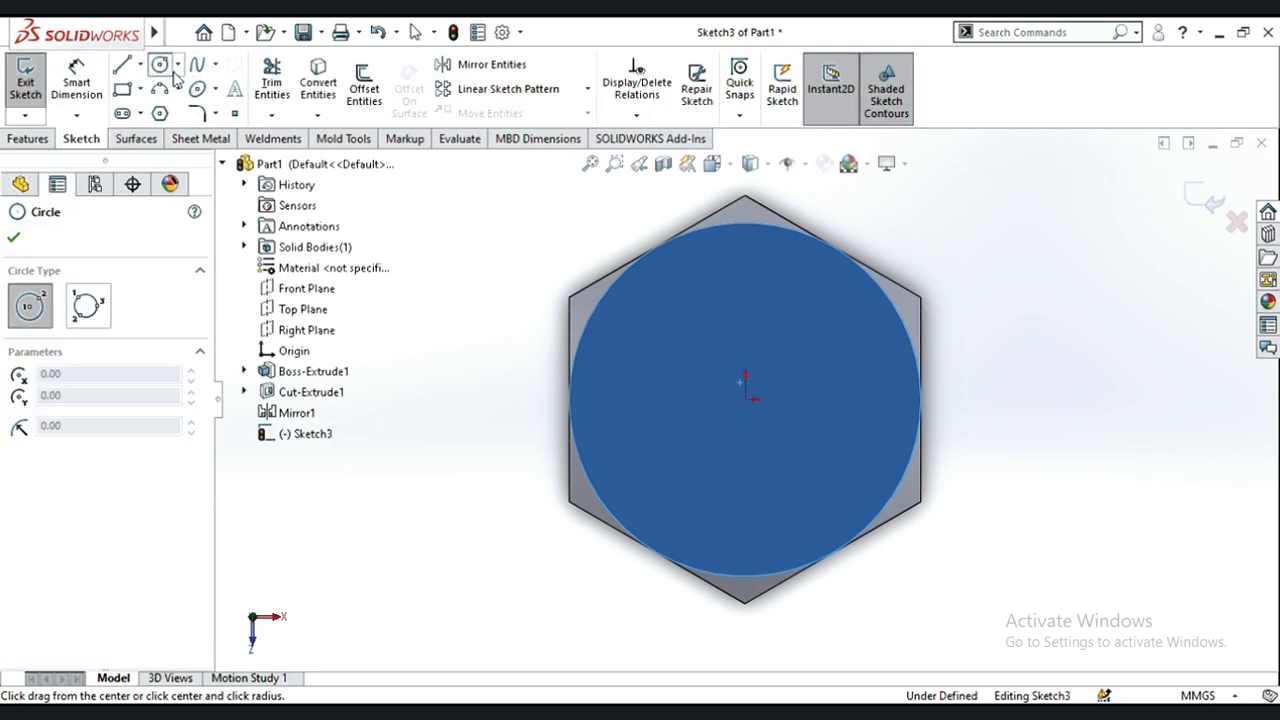
left_click(745, 399)
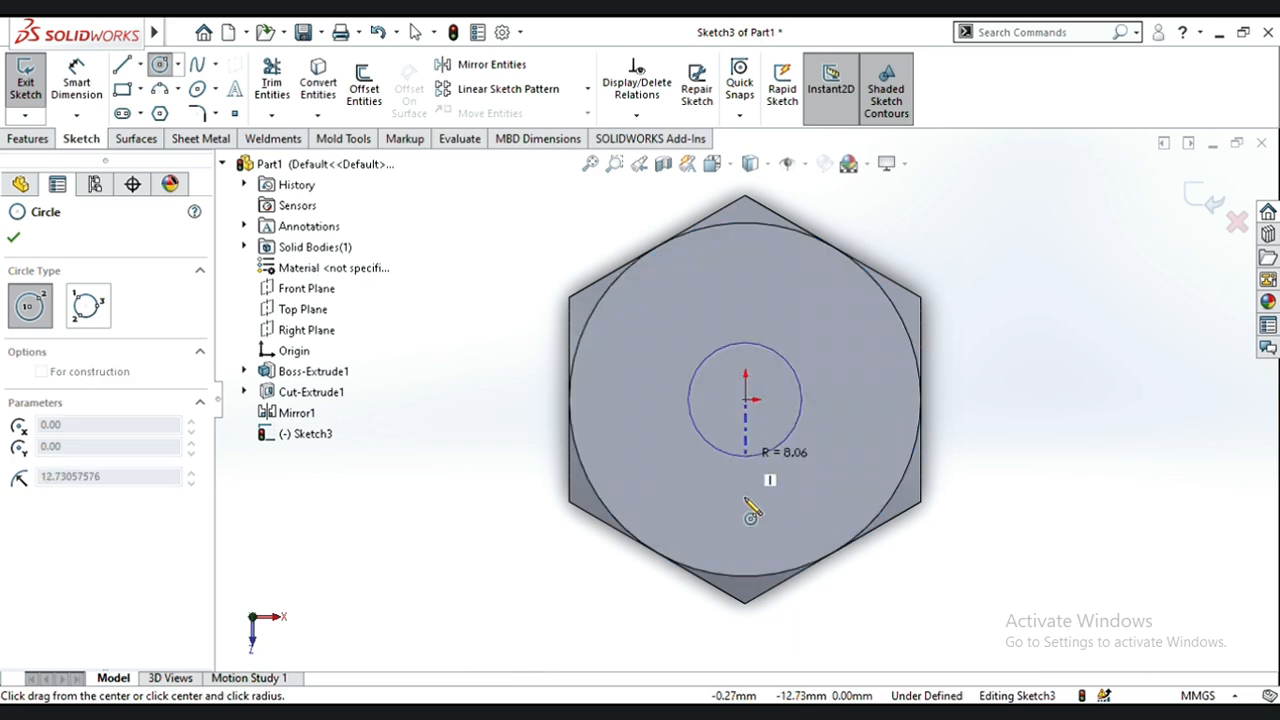
left_click(746, 510)
Step: Dimension the central circle's diameter and set it to 35 mm
right_click_drag(524, 529, 530, 465)
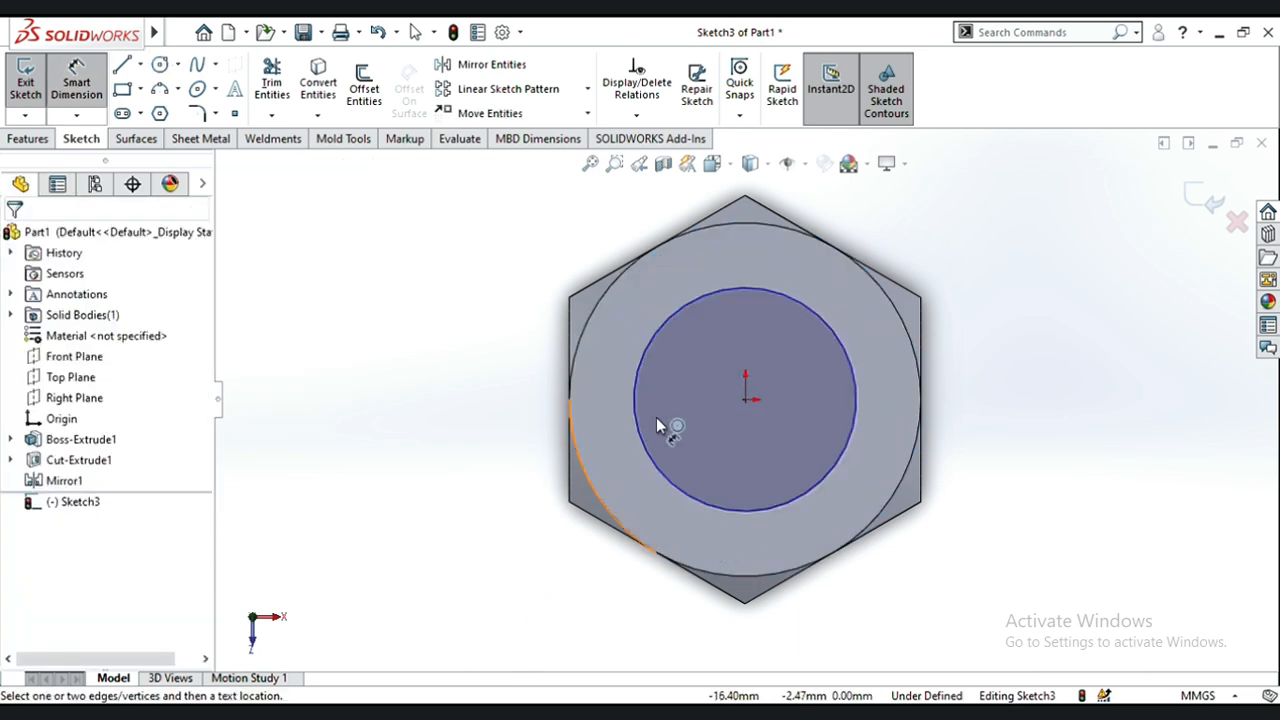
left_click(646, 442)
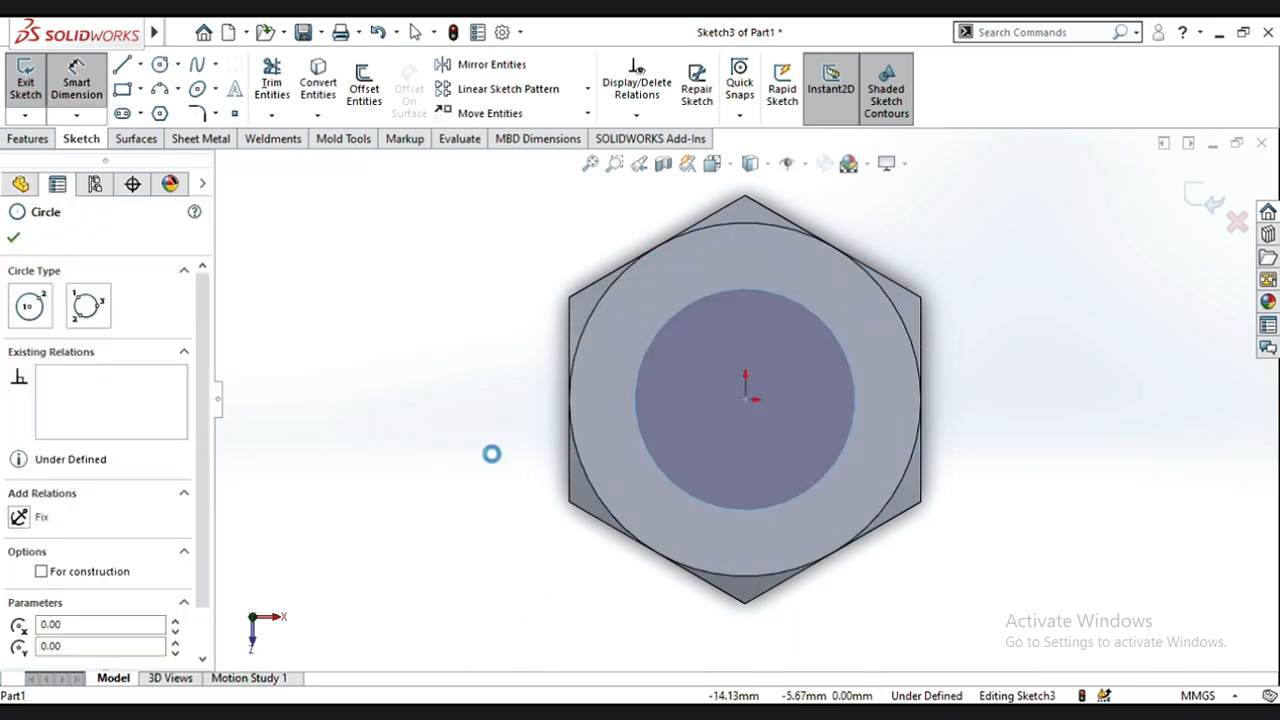
left_click(455, 400)
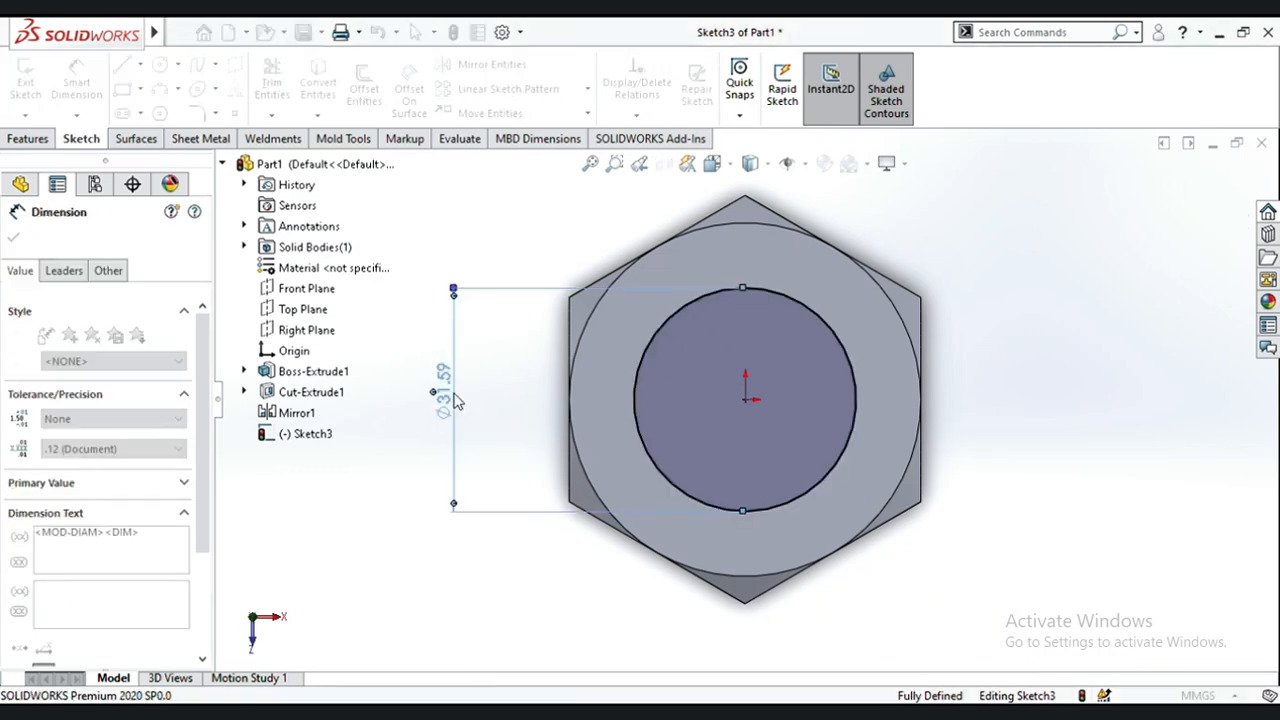
type("35")
key("Return")
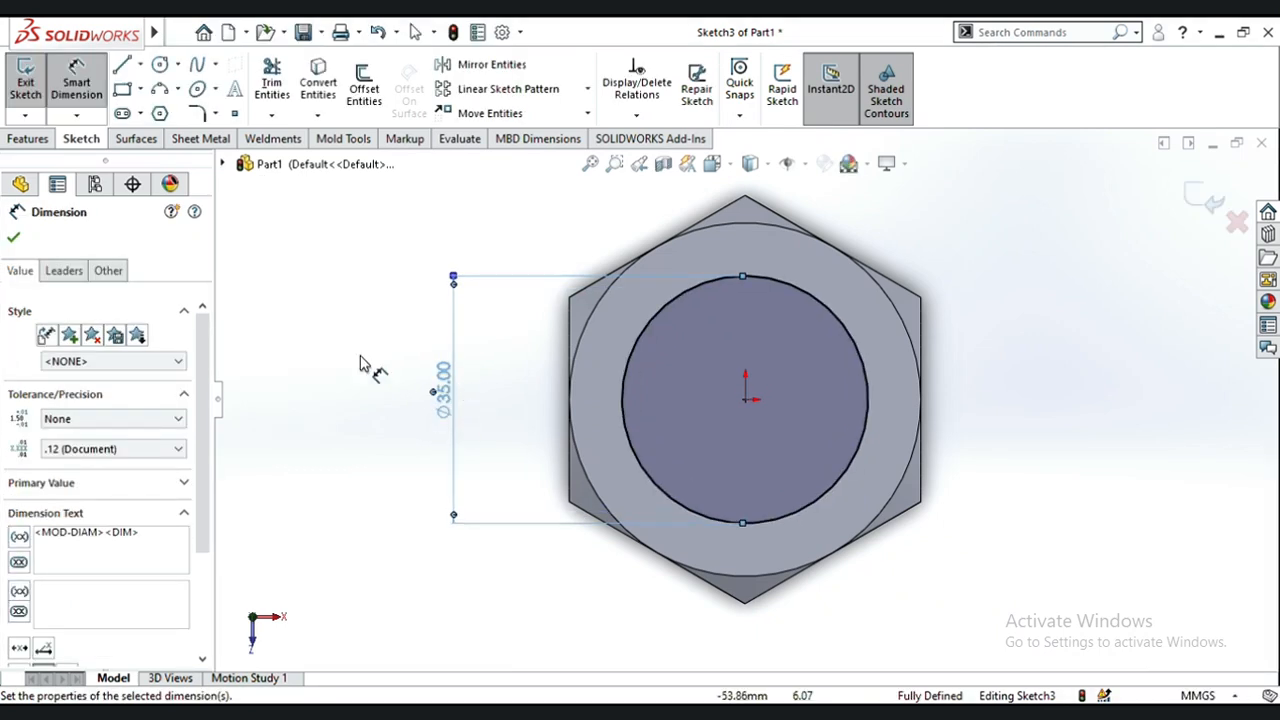
left_click(13, 240)
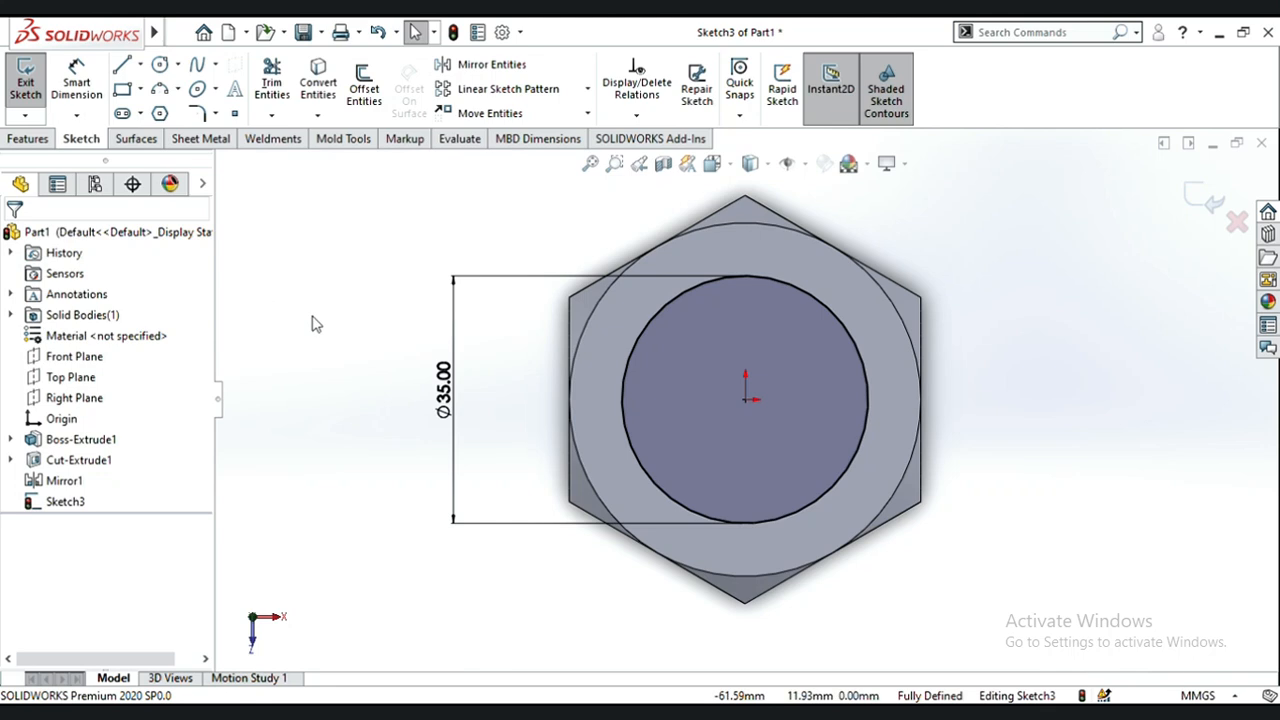
Step: Cut-extrude the 35 mm circle Through All to open the nut's central hole
left_click(14, 141)
left_click(279, 92)
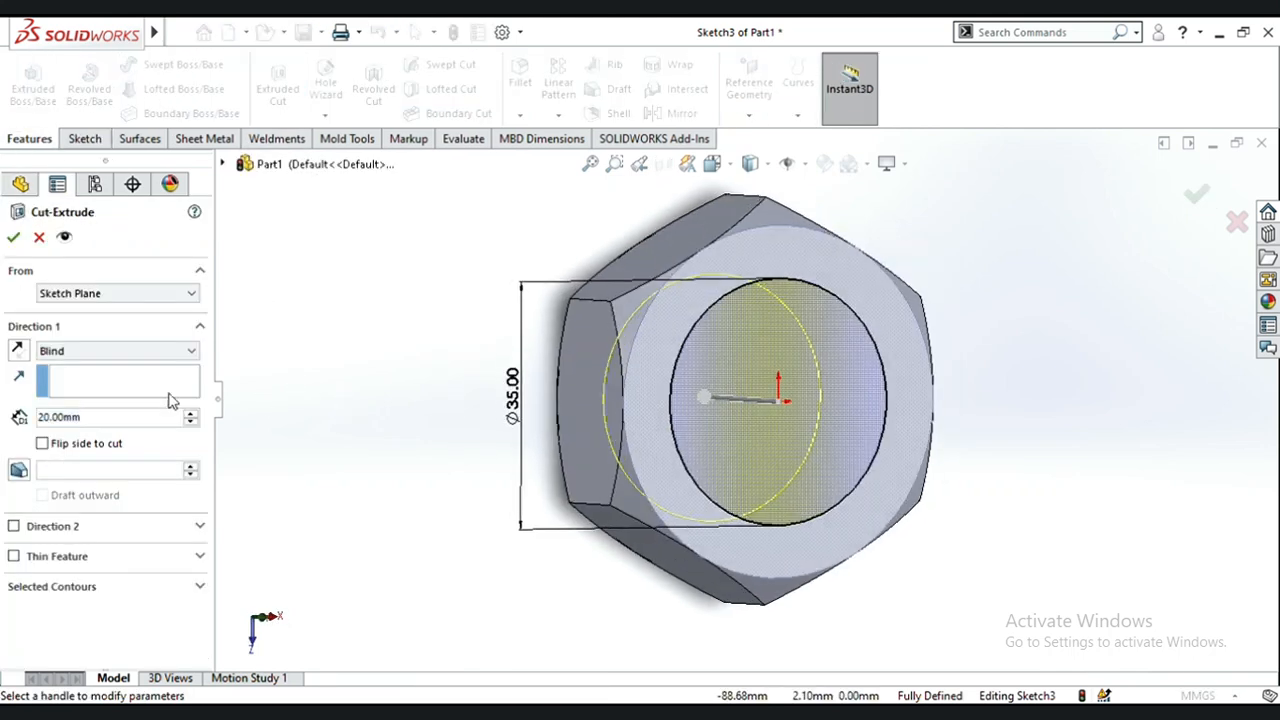
left_click(100, 356)
left_click(91, 385)
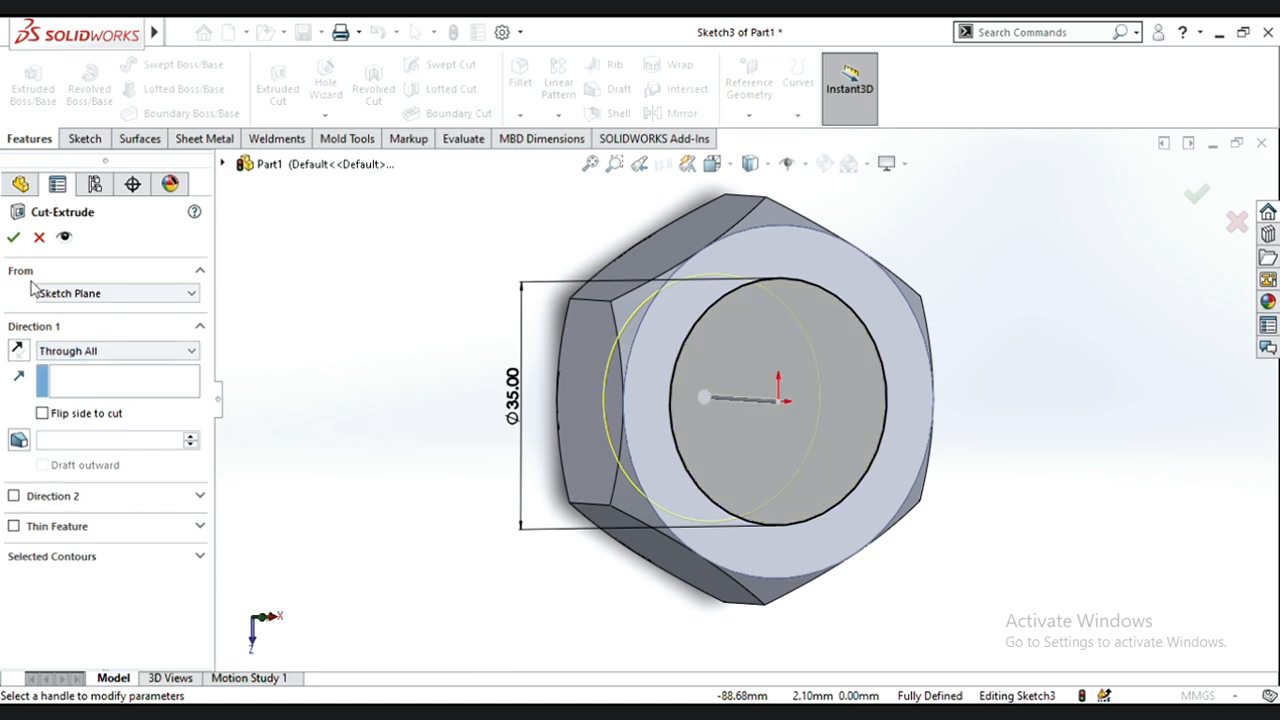
left_click(14, 238)
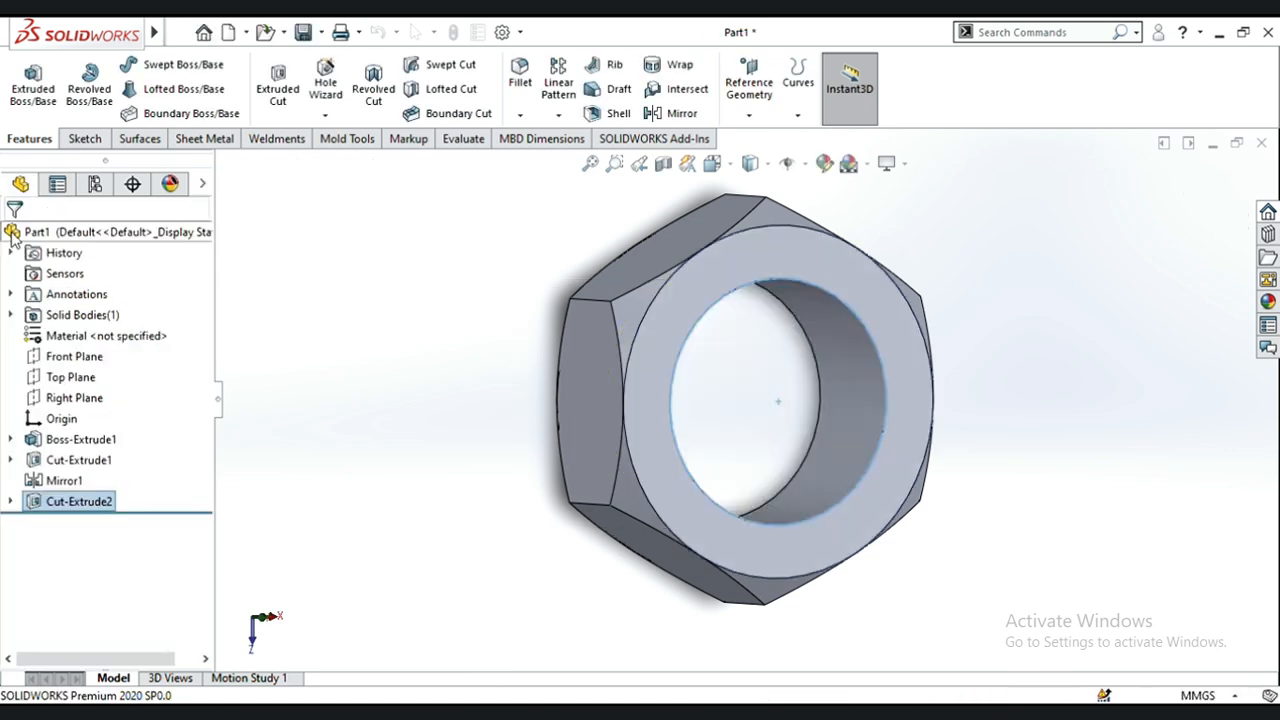
Step: Begin a Thread feature on the circular edge of the hole, with a blind depth of 30 mm and no offset
middle_click_drag(408, 422, 349, 449)
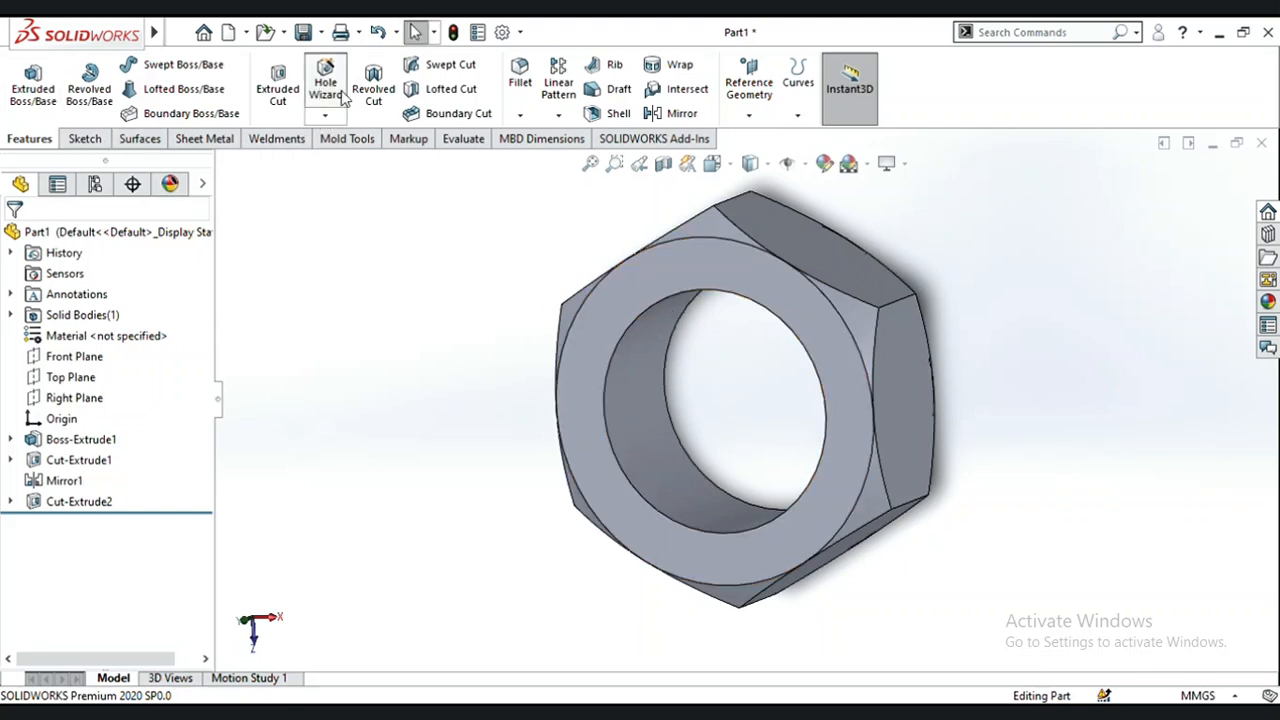
left_click(345, 188)
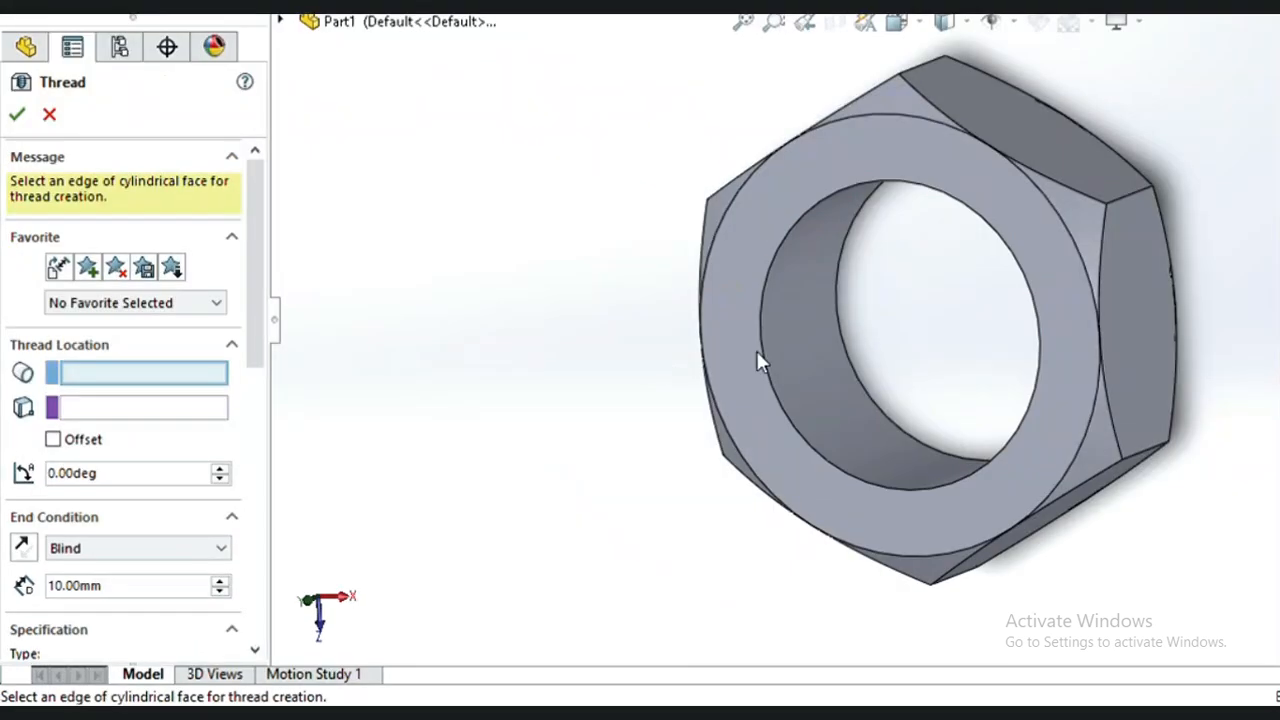
left_click(766, 338)
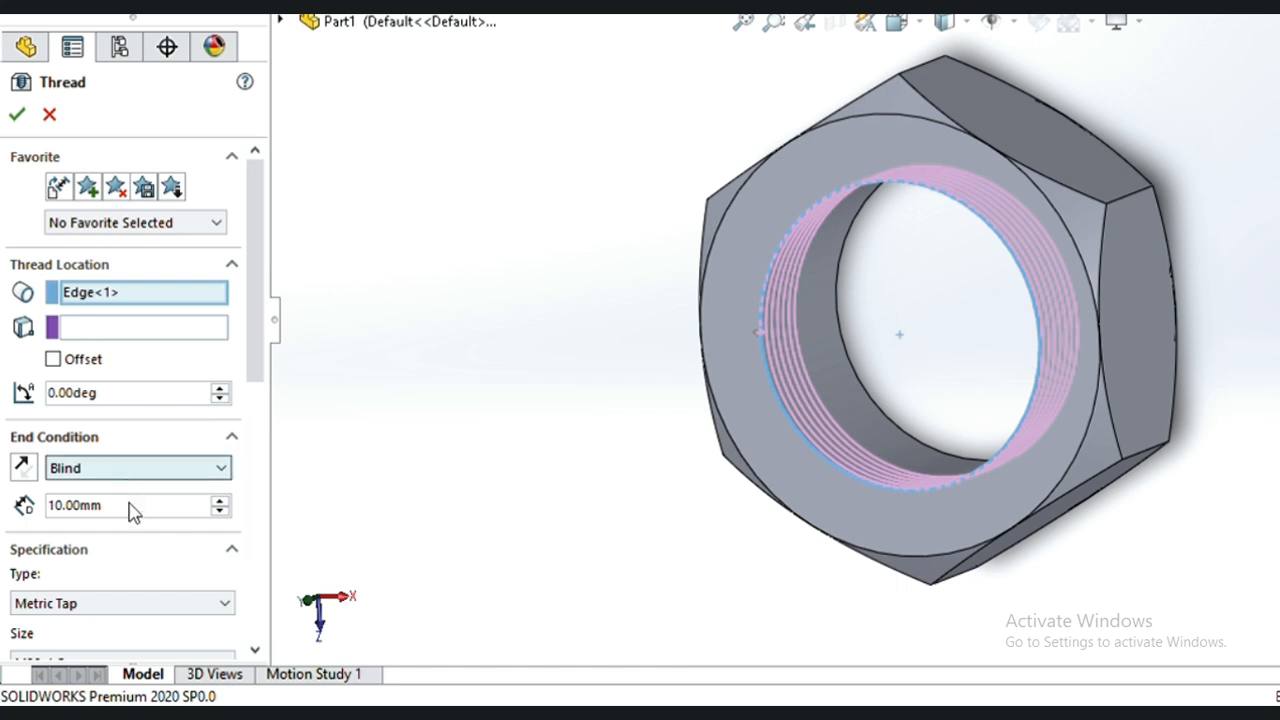
left_click(222, 502)
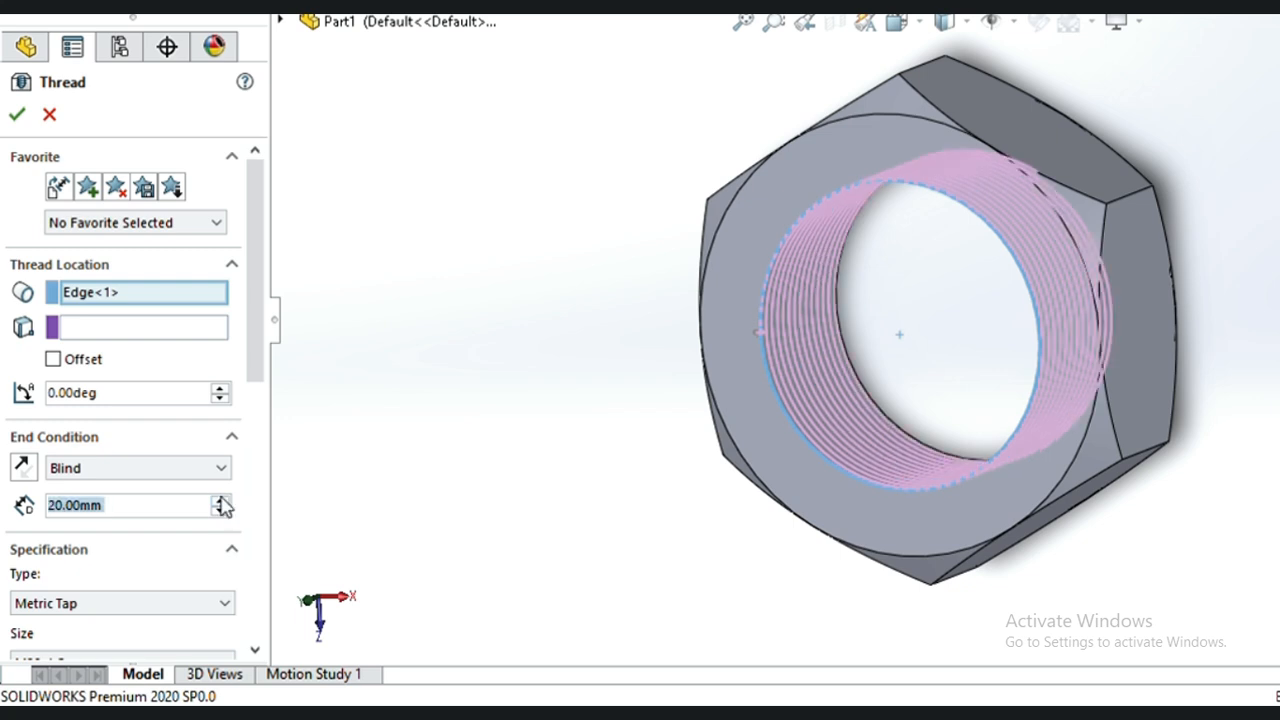
left_click(222, 502)
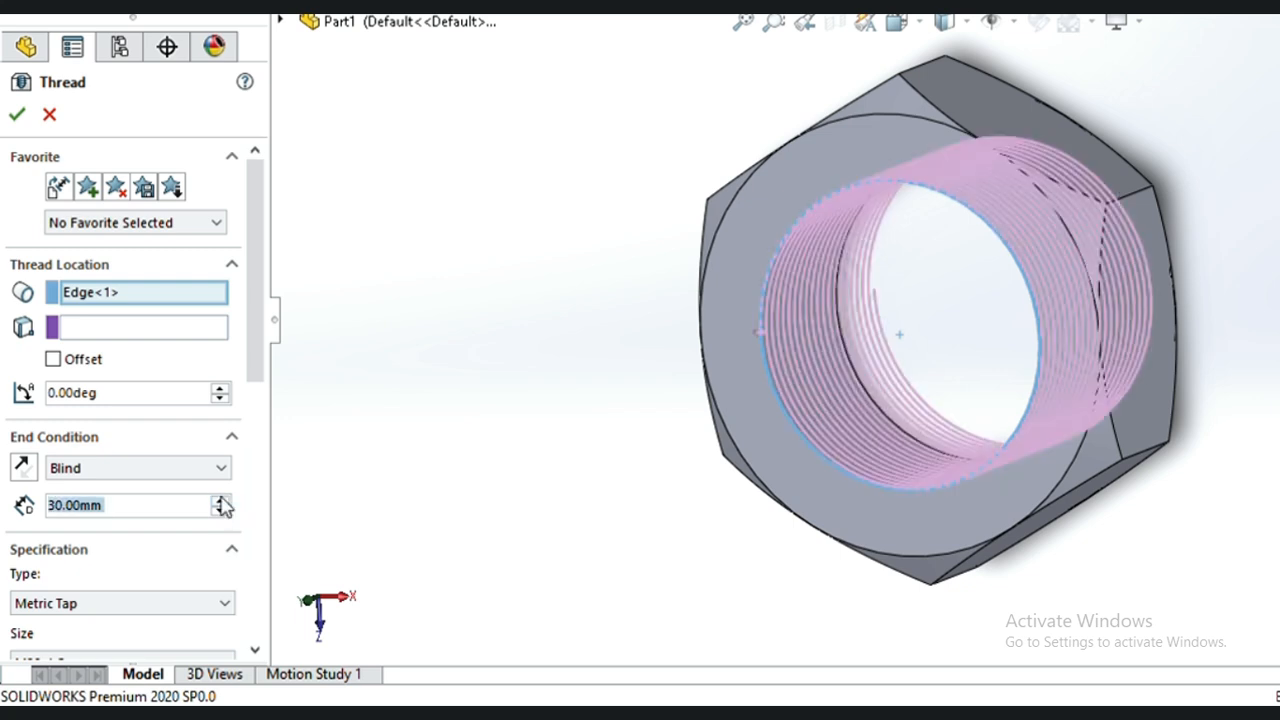
left_click(82, 363)
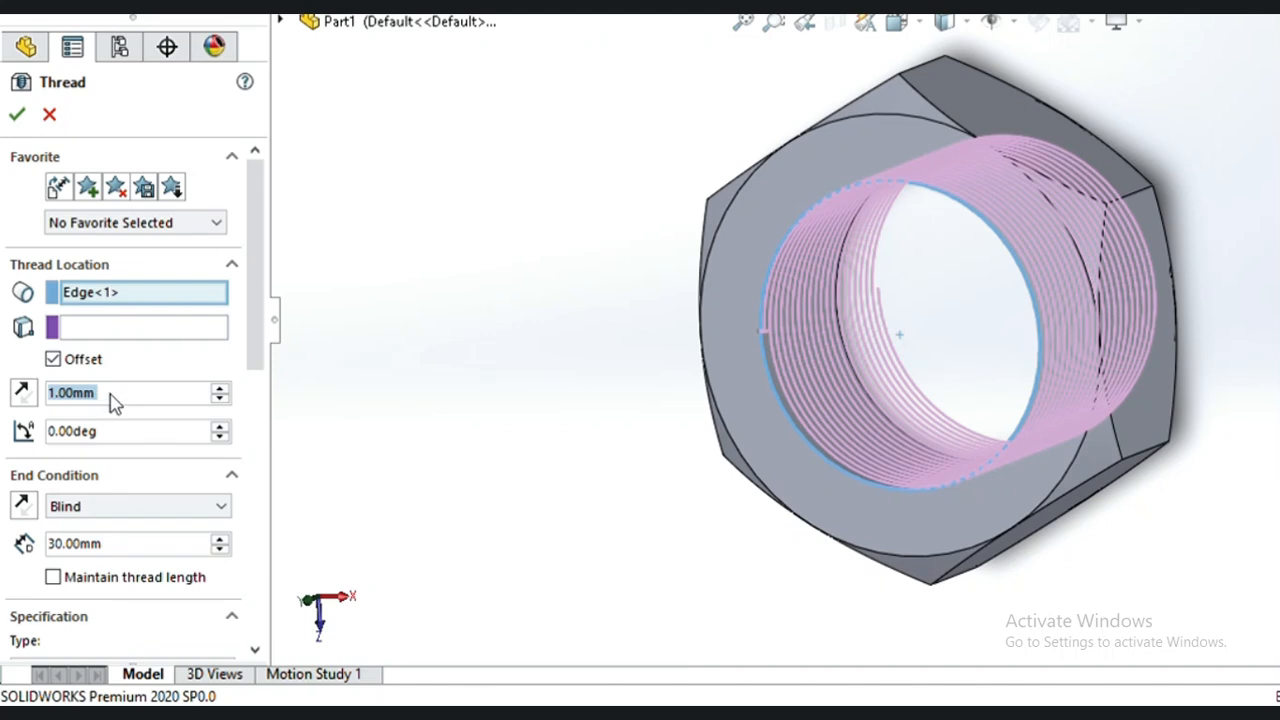
left_click(53, 360)
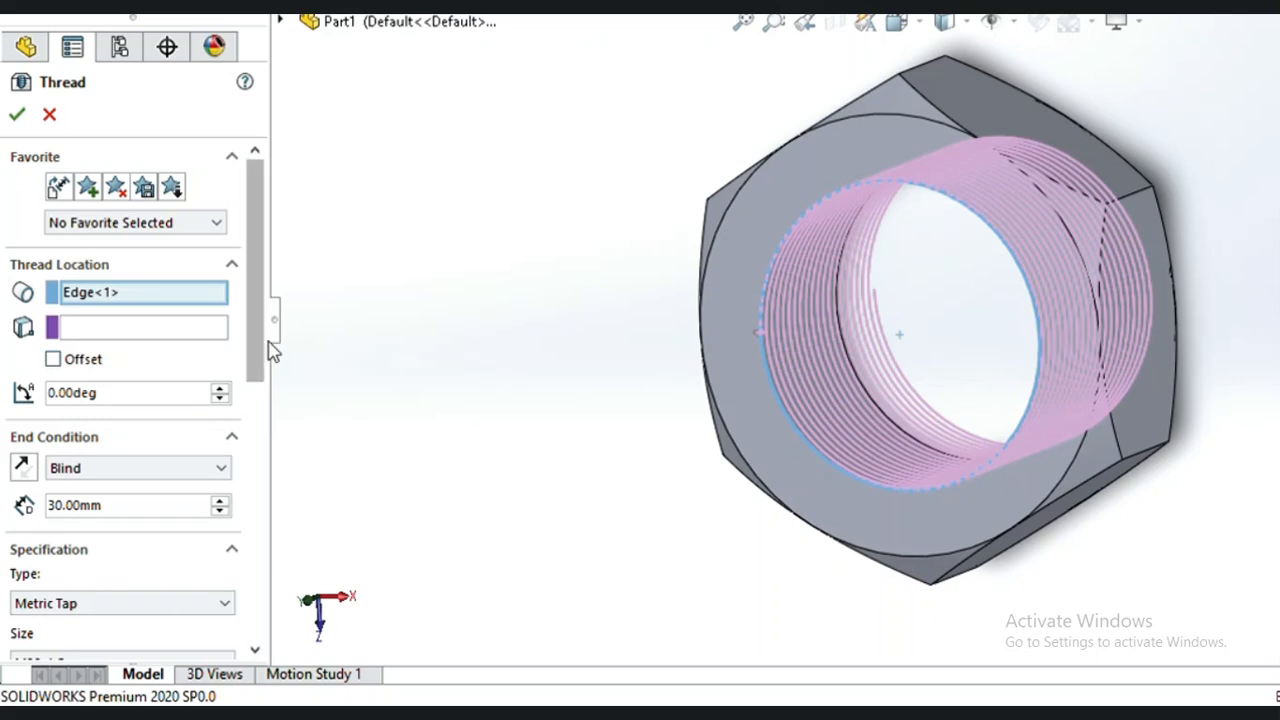
Step: Set the Metric Tap thread size to M30x2.0 and create it as a cut thread
left_click_drag(253, 368, 254, 451)
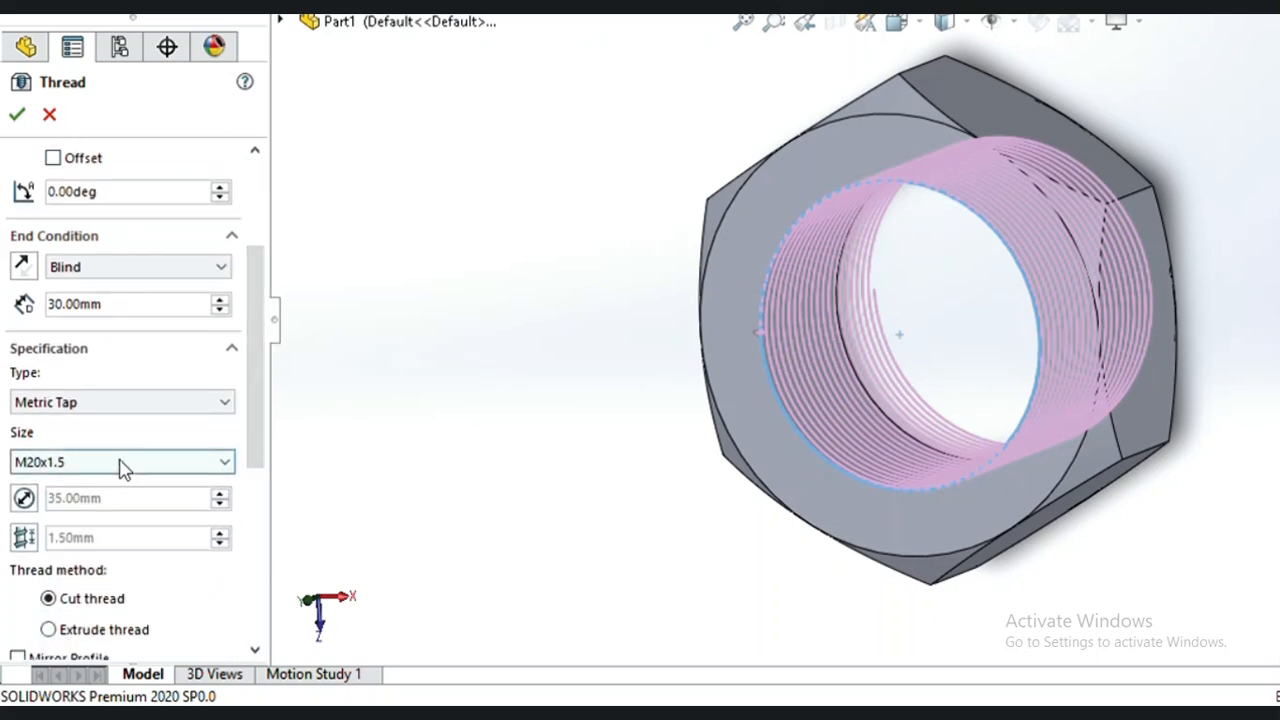
left_click(98, 188)
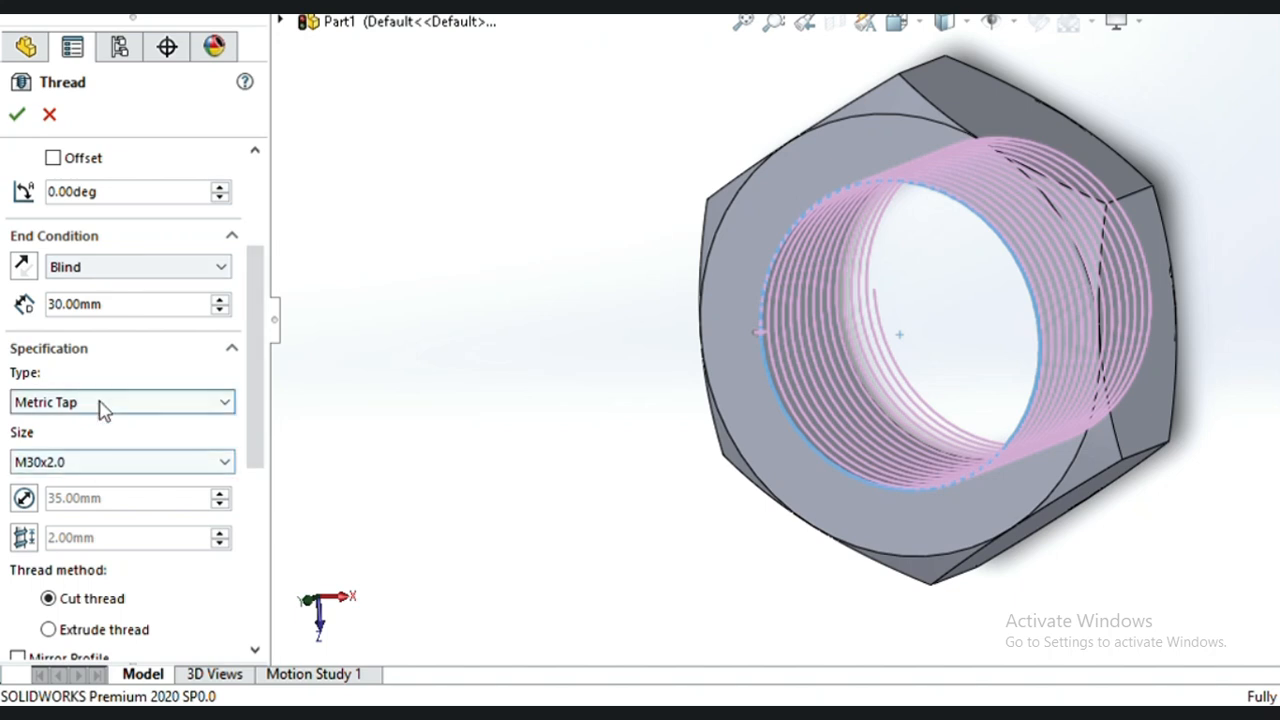
left_click(17, 114)
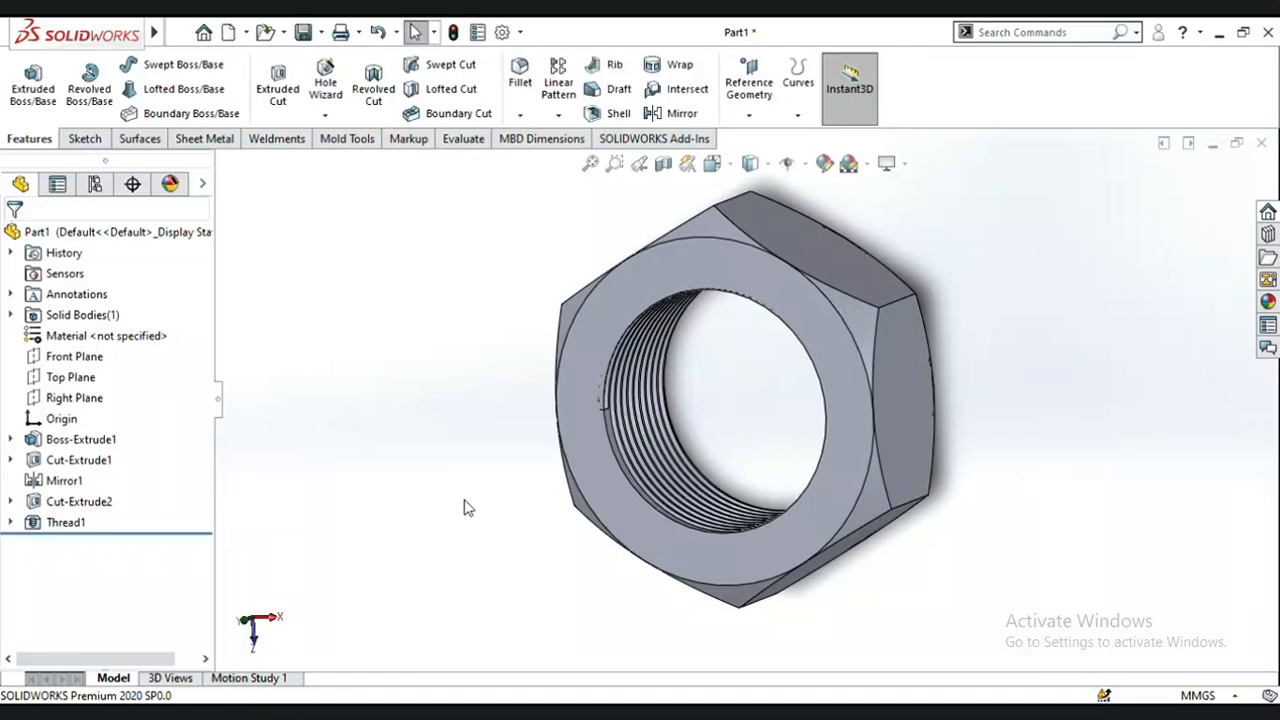
Step: Edit the thread so that it starts with a reversed 3 mm offset from the hole's edge
middle_click_drag(426, 509, 420, 440)
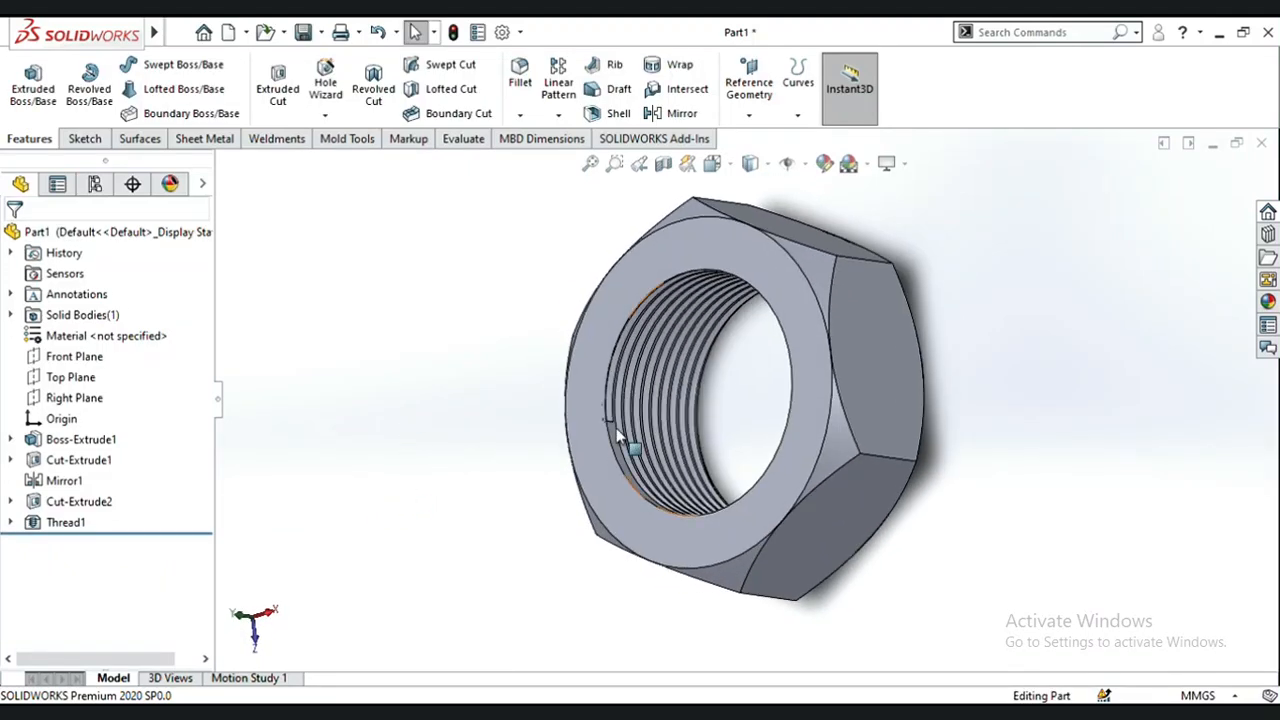
scroll(618, 428, "down", 3)
scroll(618, 428, "down", 4)
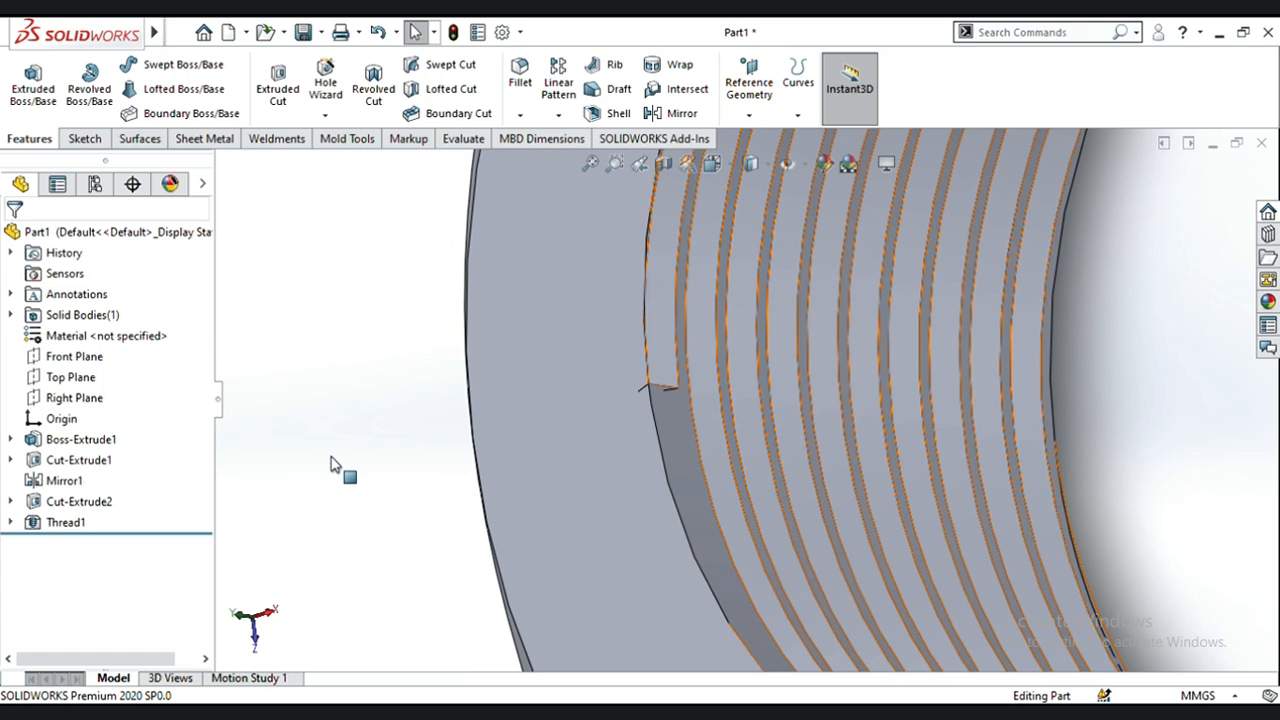
scroll(333, 465, "down", 3)
key("f")
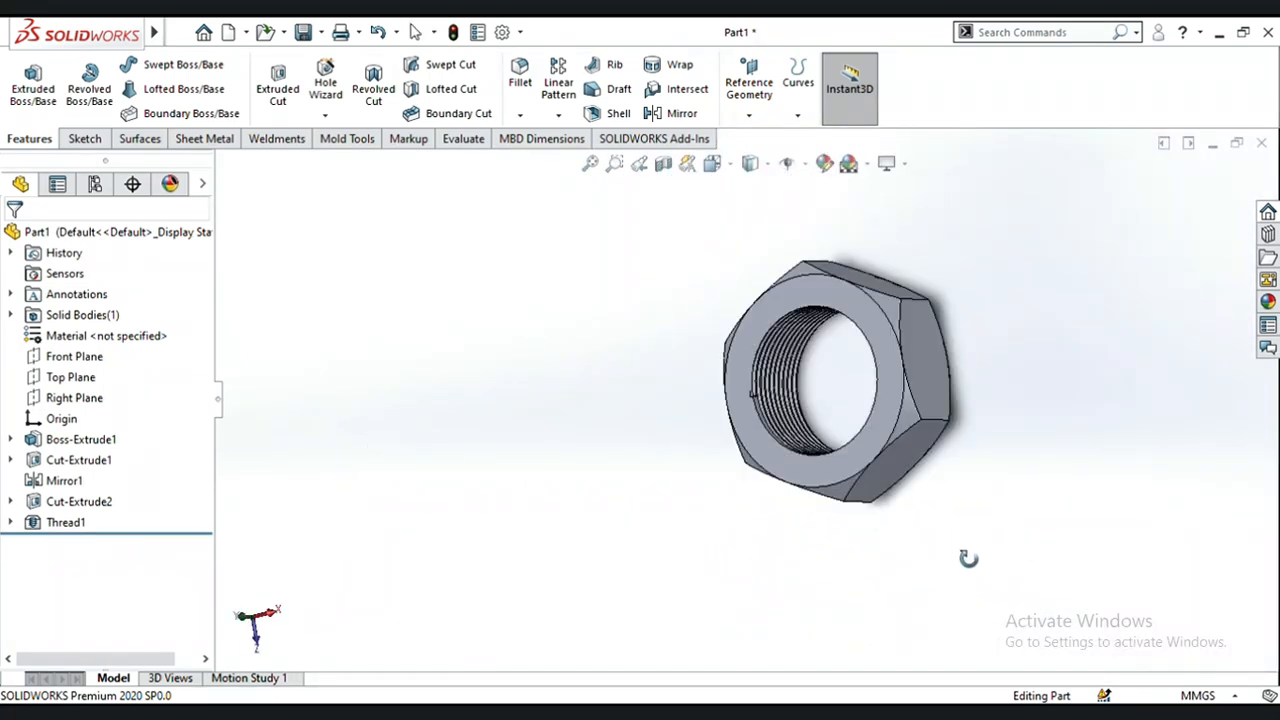
left_click(66, 523)
left_click(100, 305)
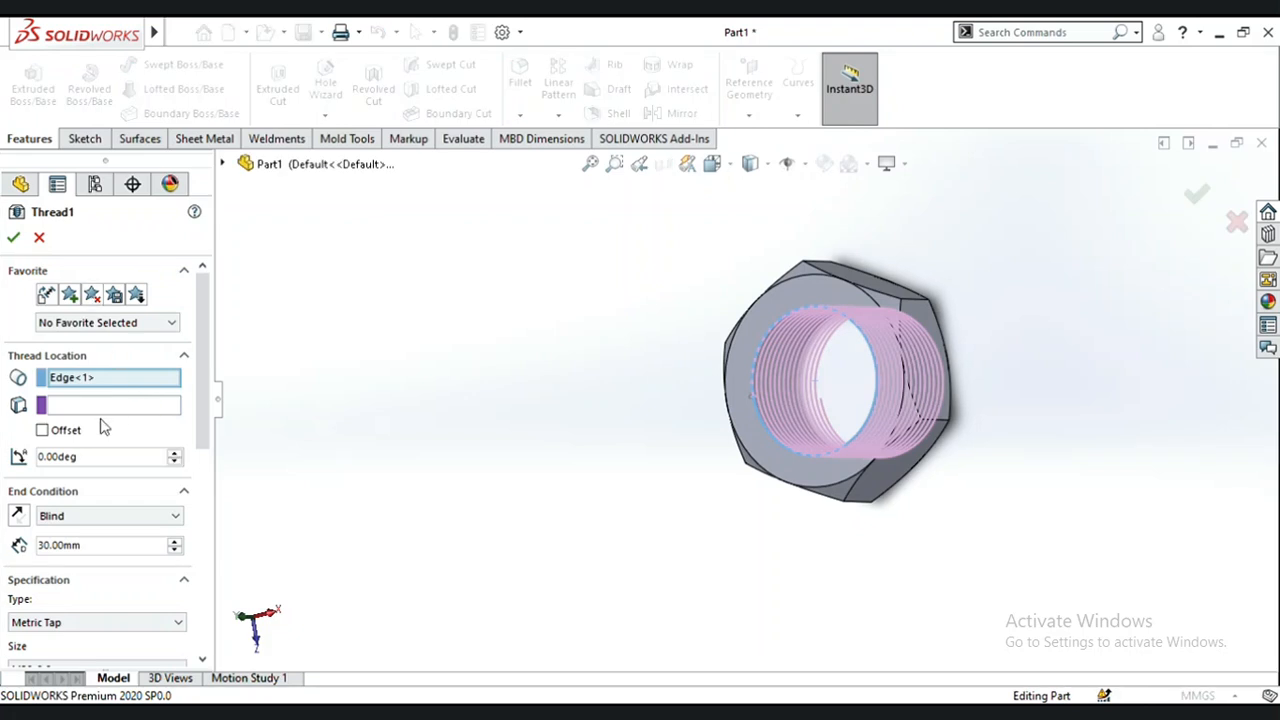
left_click(42, 430)
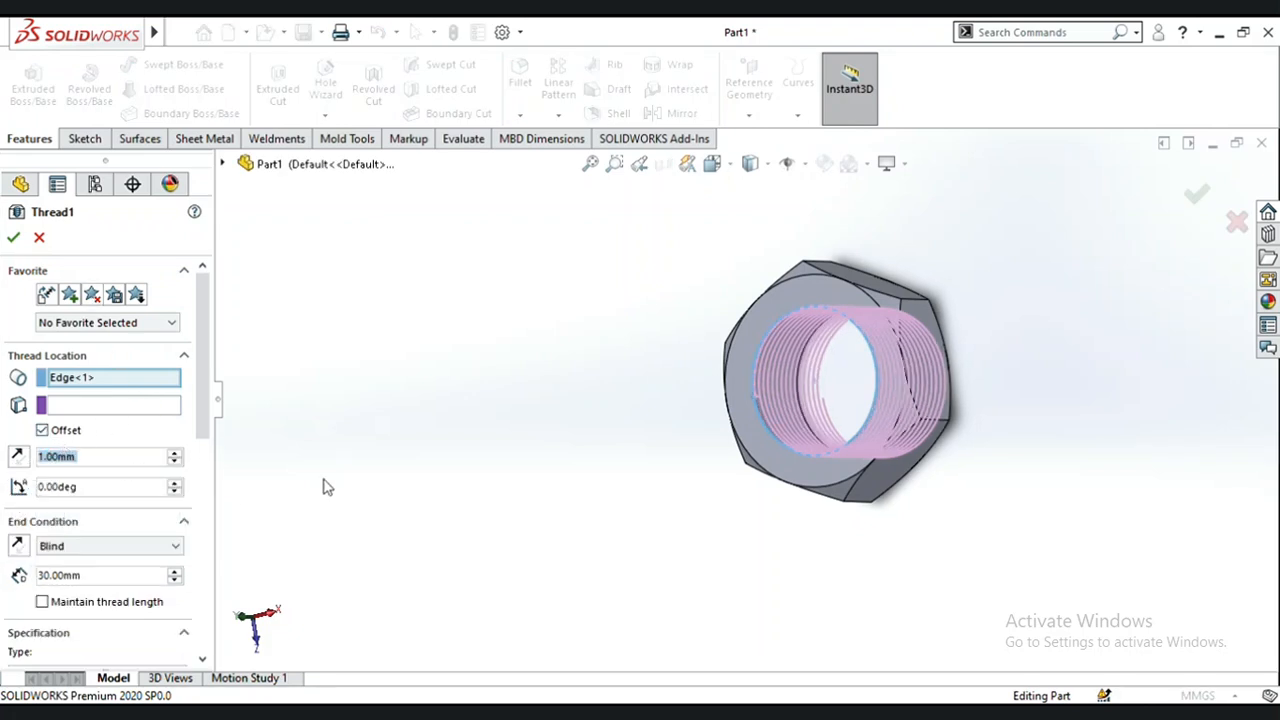
scroll(107, 460, "up", 1)
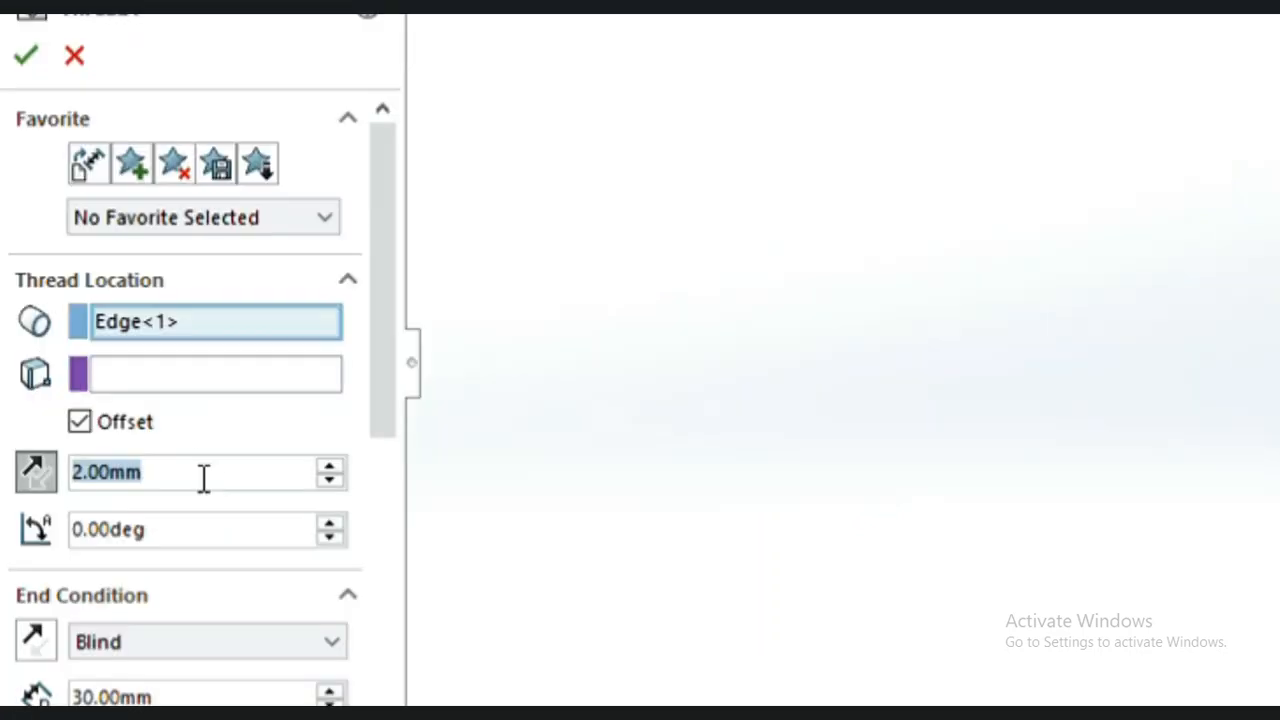
type("3")
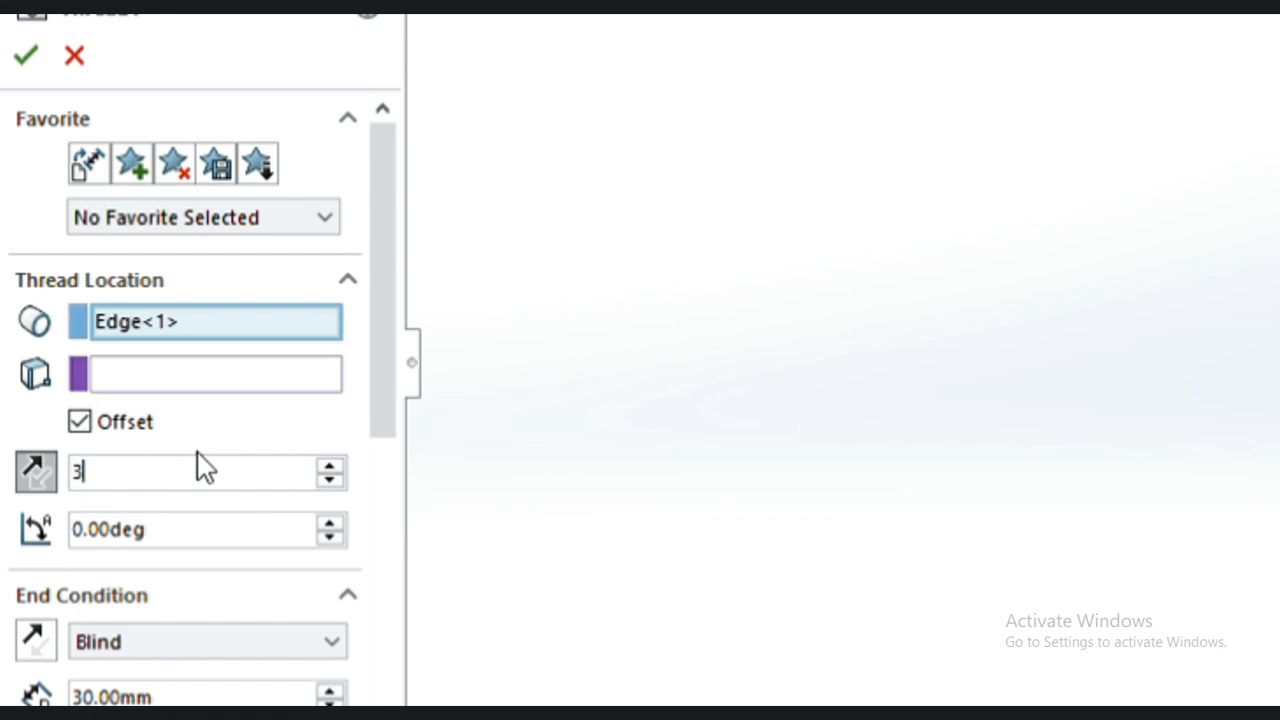
key("Return")
left_click(40, 56)
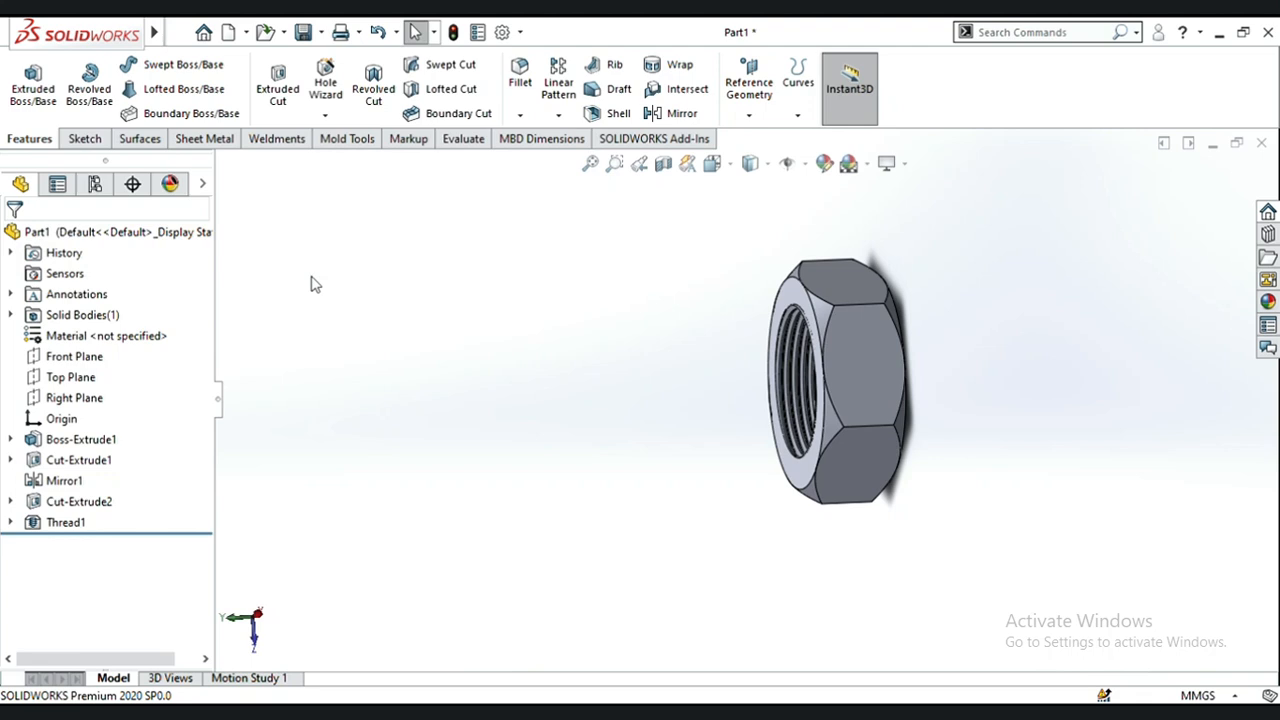
Step: Apply a metal appearance to the whole part
middle_click_drag(401, 336, 481, 362)
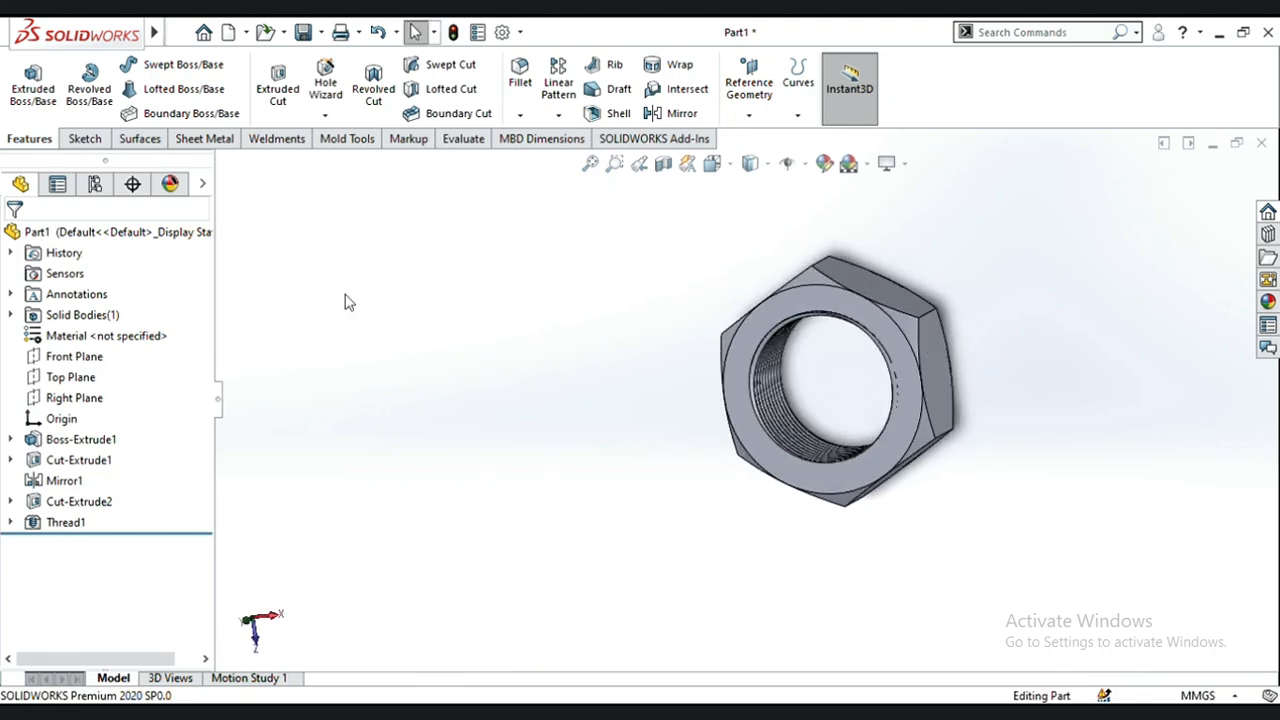
left_click(118, 236)
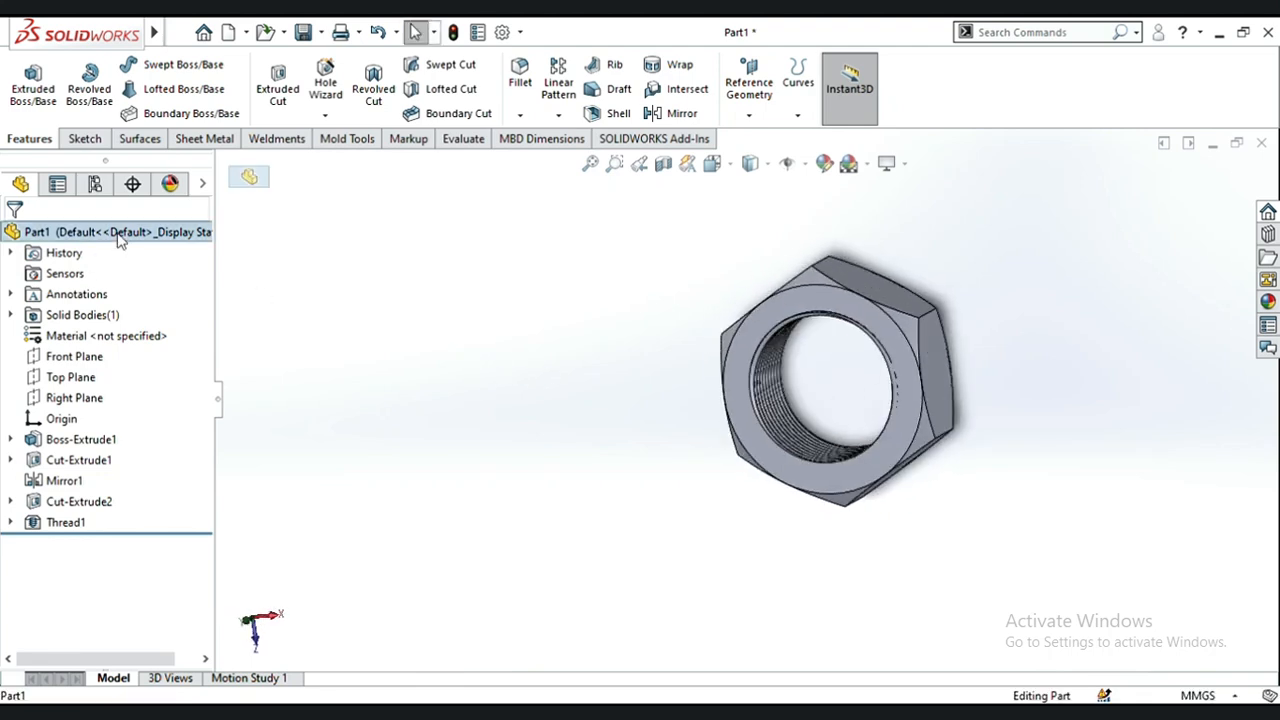
left_click(1267, 301)
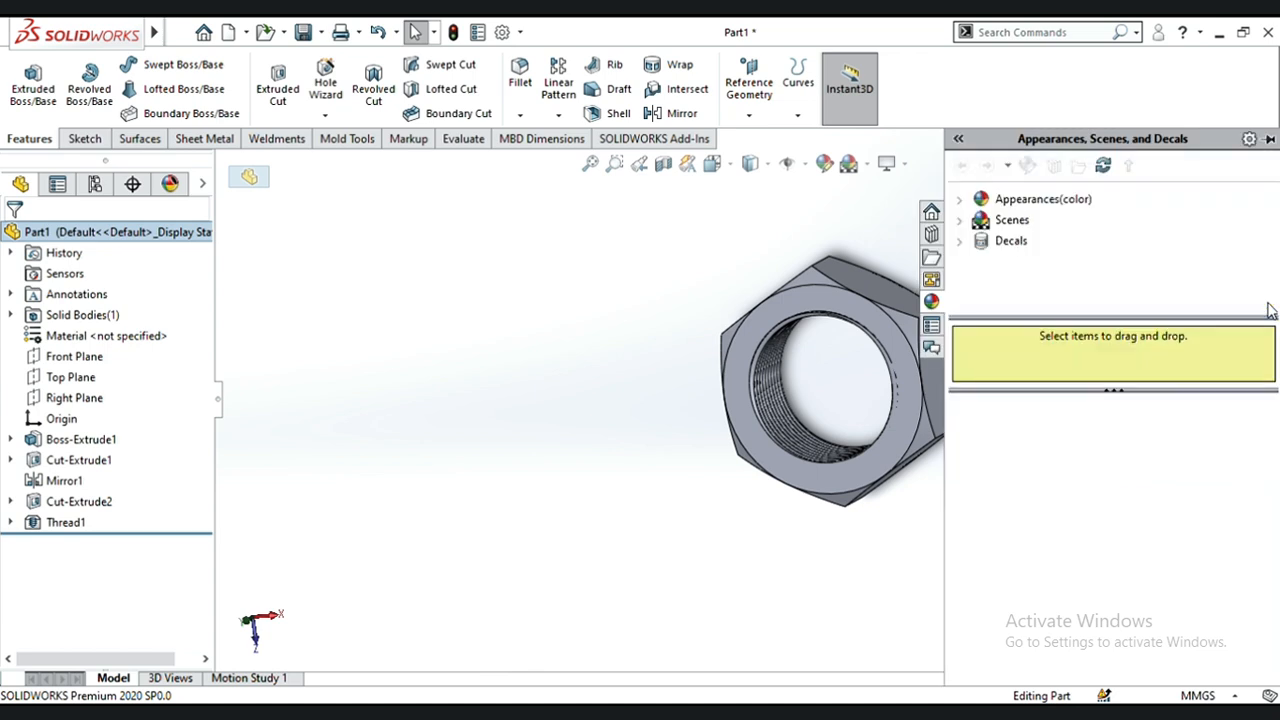
left_click(958, 201)
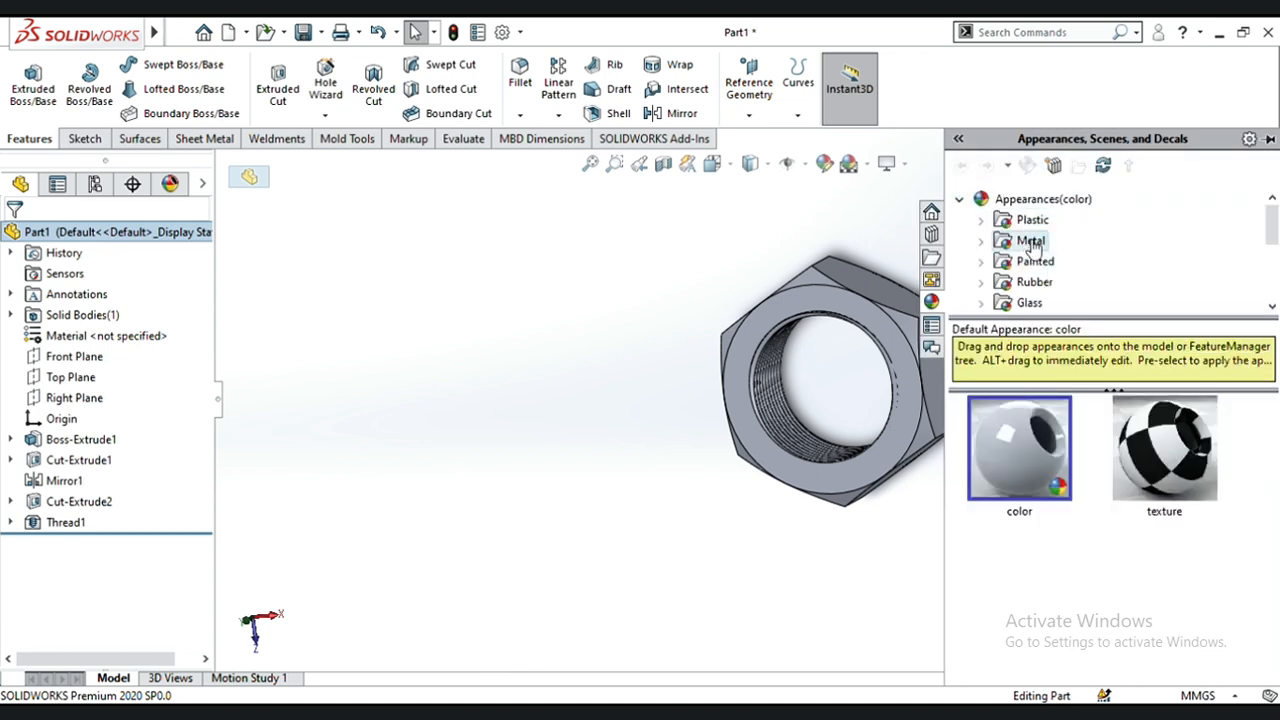
left_click(1033, 243)
double_click(1164, 478)
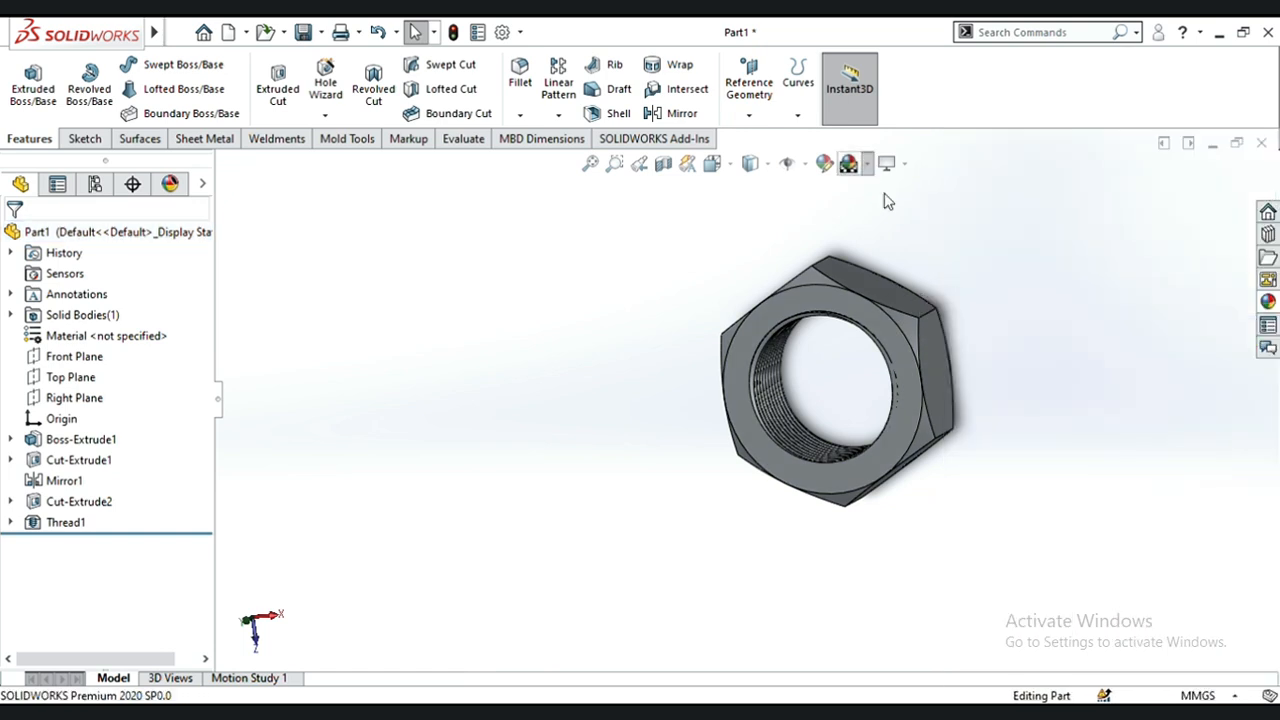
scroll(1045, 338, "down", 5)
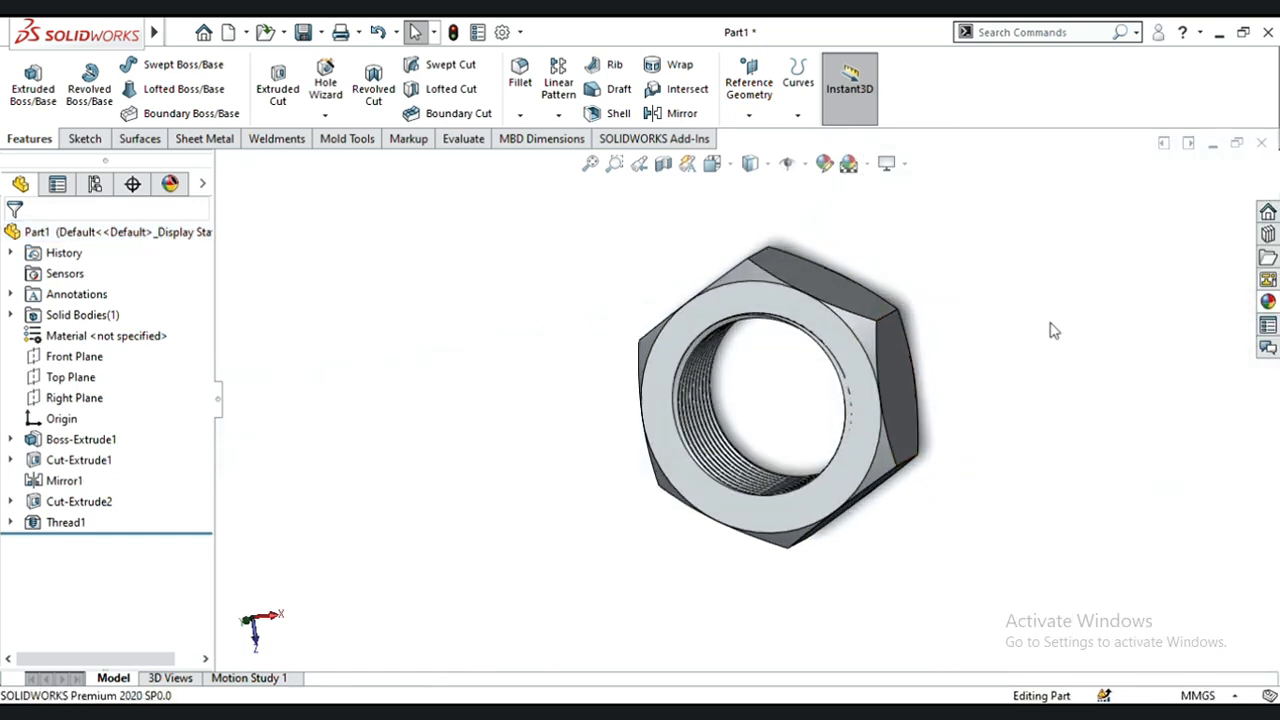
scroll(1029, 389, "up", 3)
middle_click_drag(1014, 411, 1126, 383)
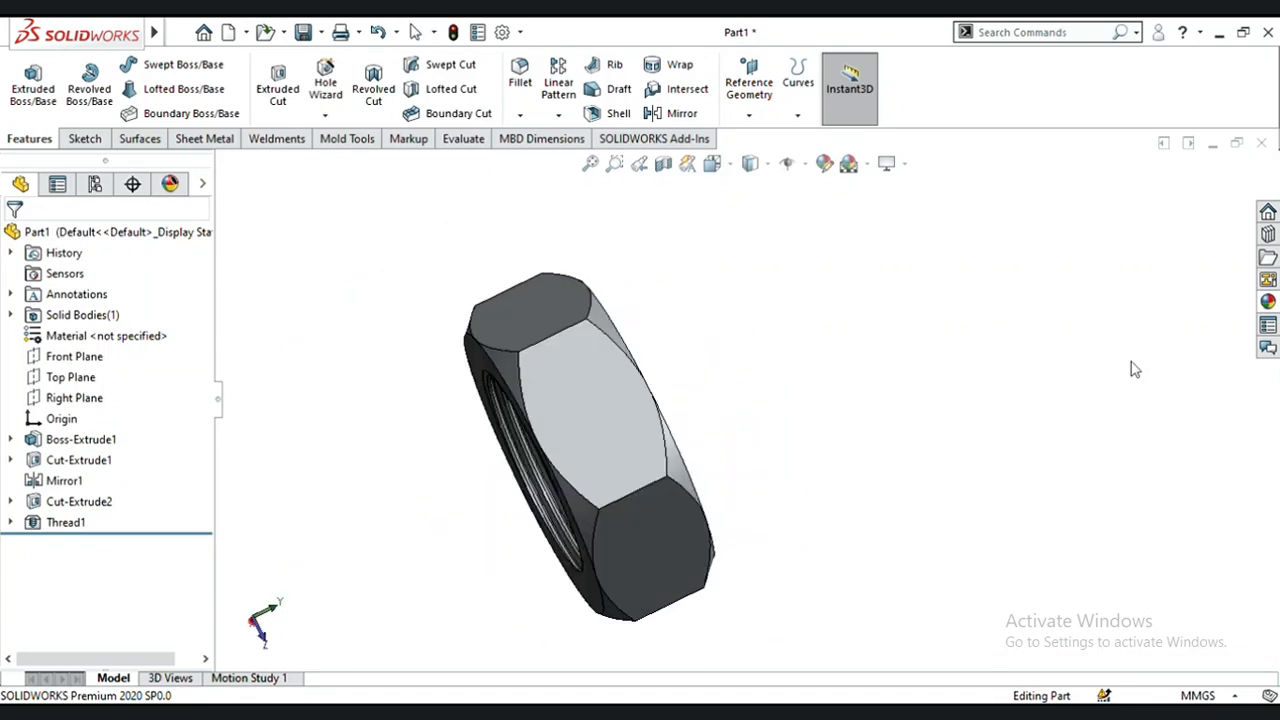
middle_click_drag(946, 437, 838, 414)
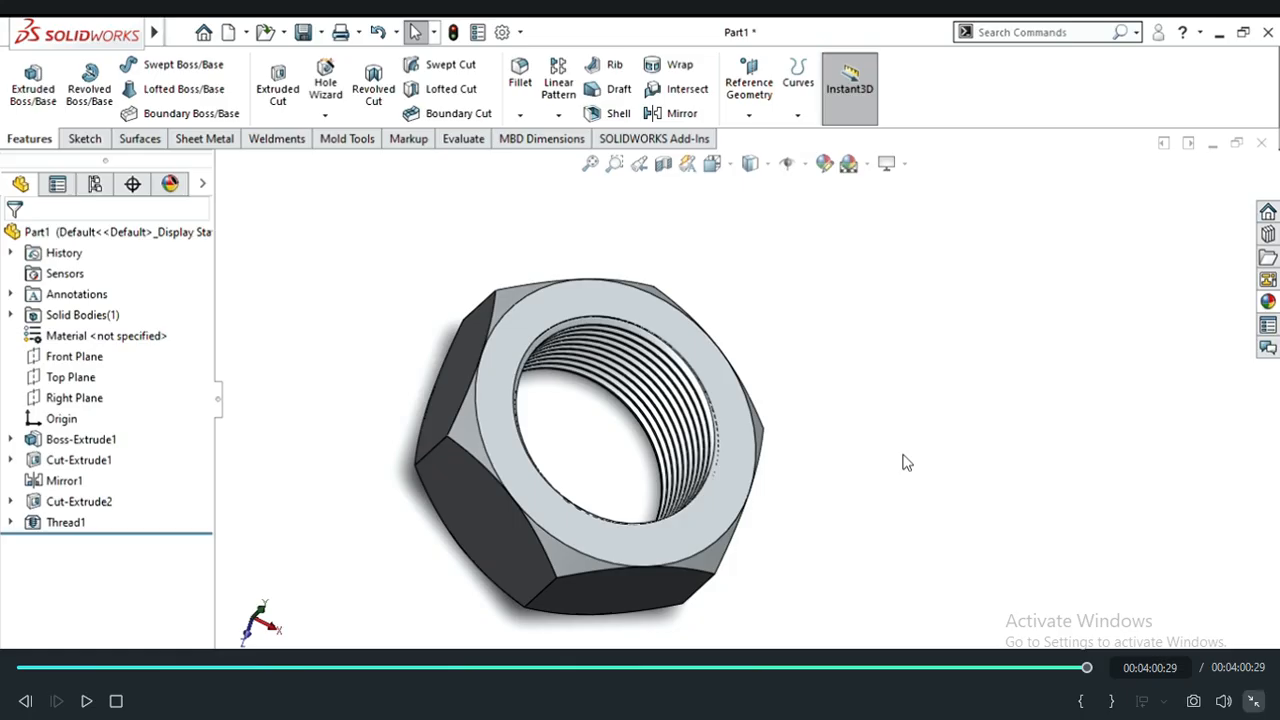
key("Escape")
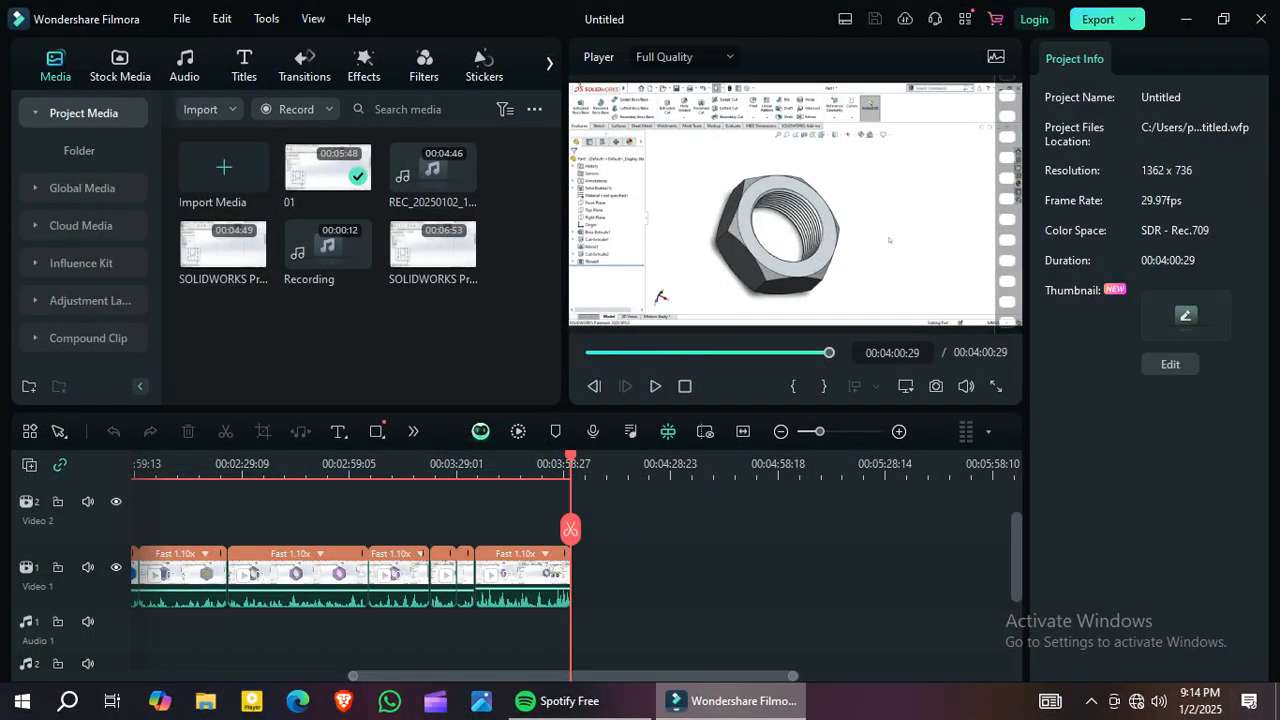
mouse_move(728, 700)
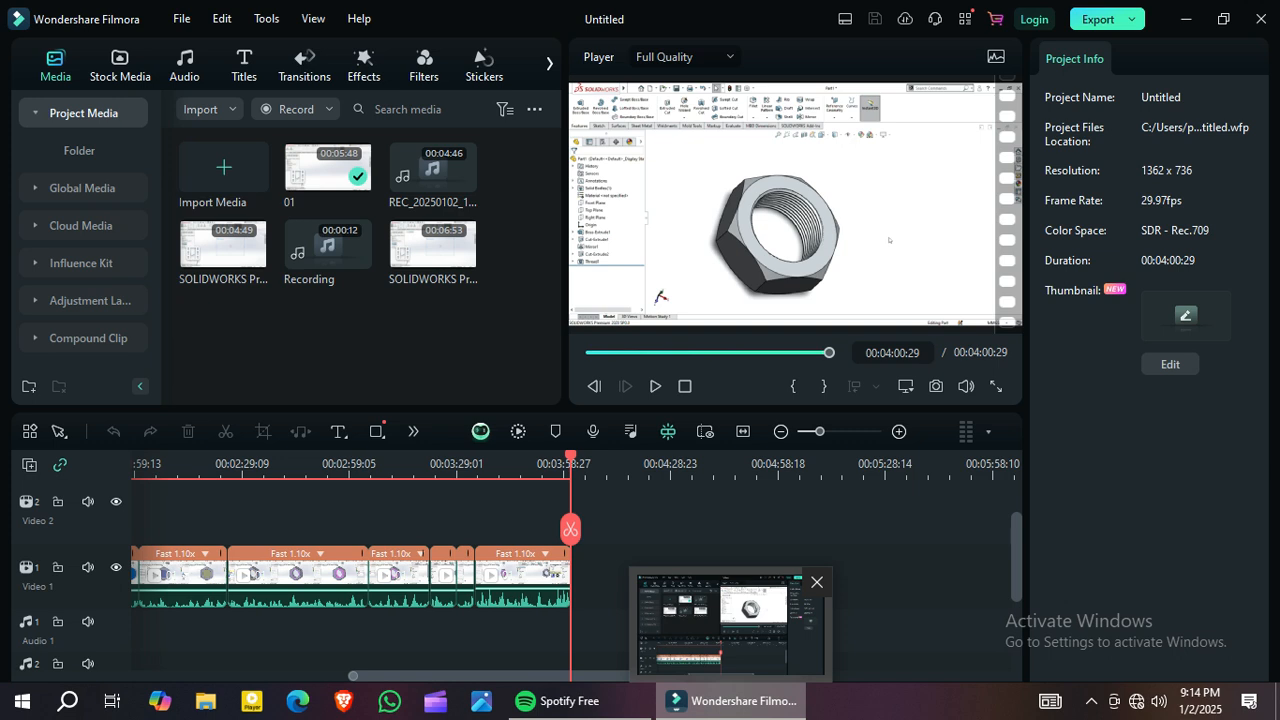
left_click(730, 701)
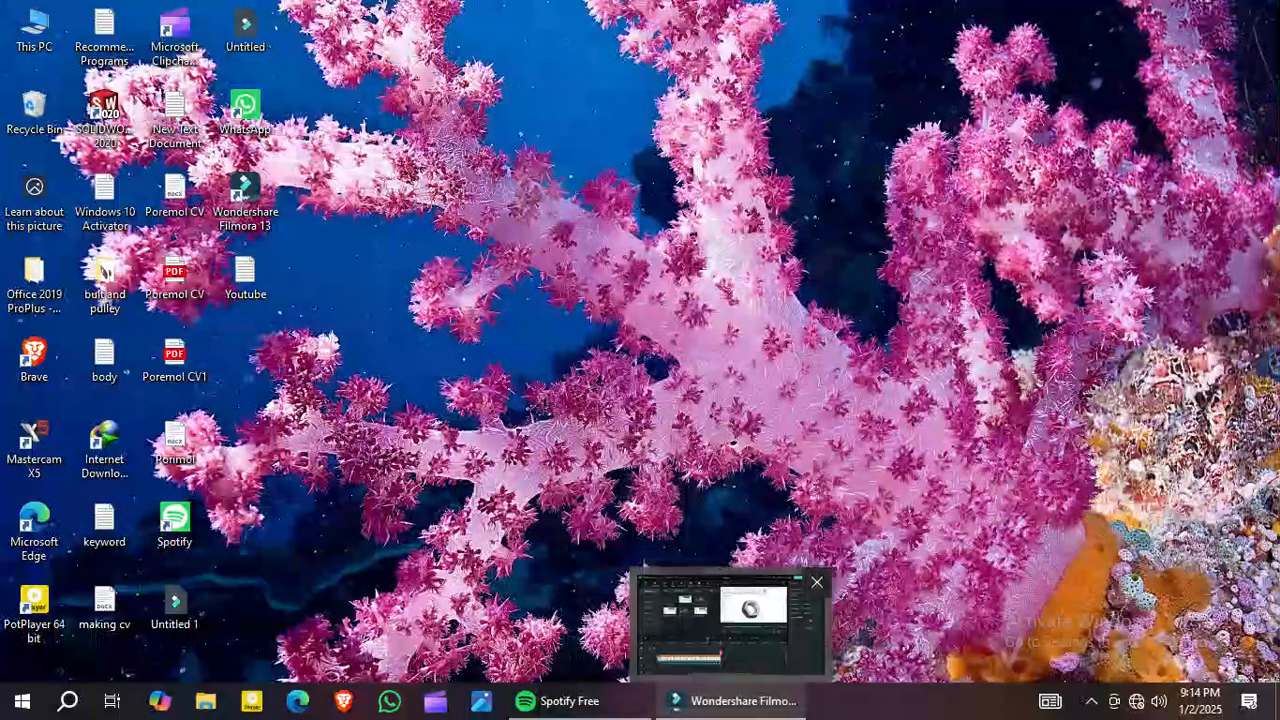
left_click(730, 701)
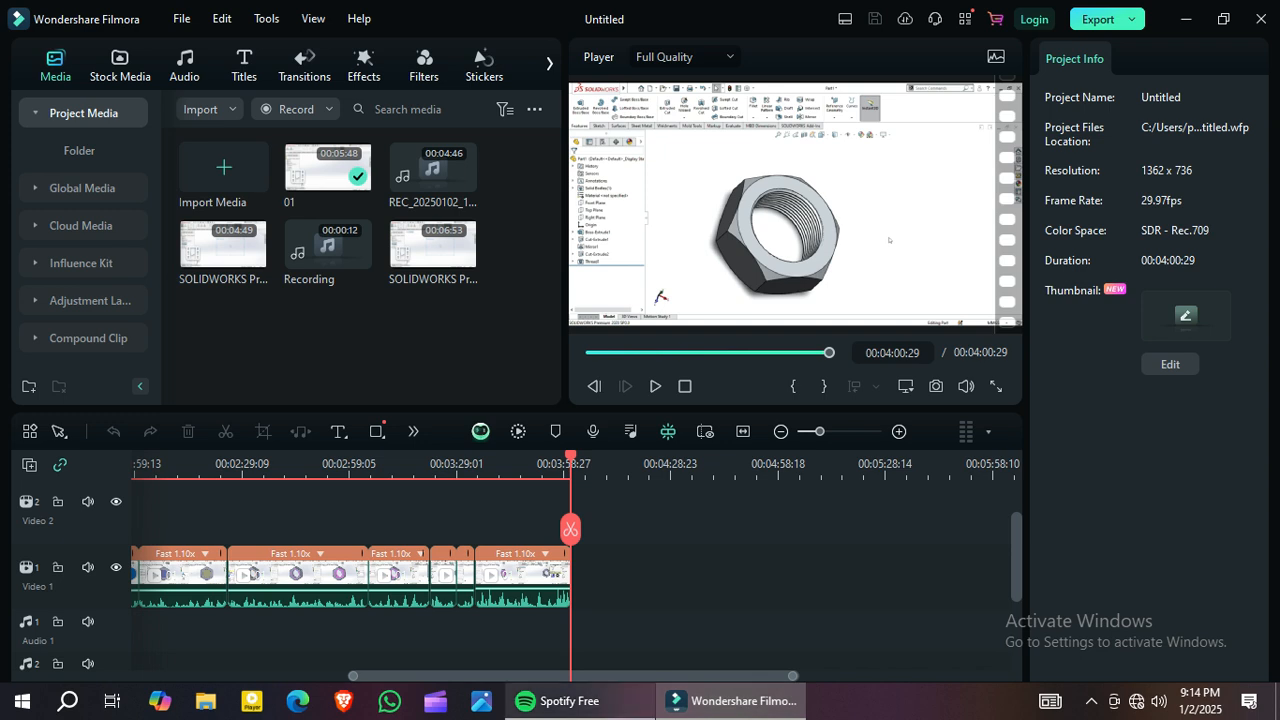
mouse_move(560, 701)
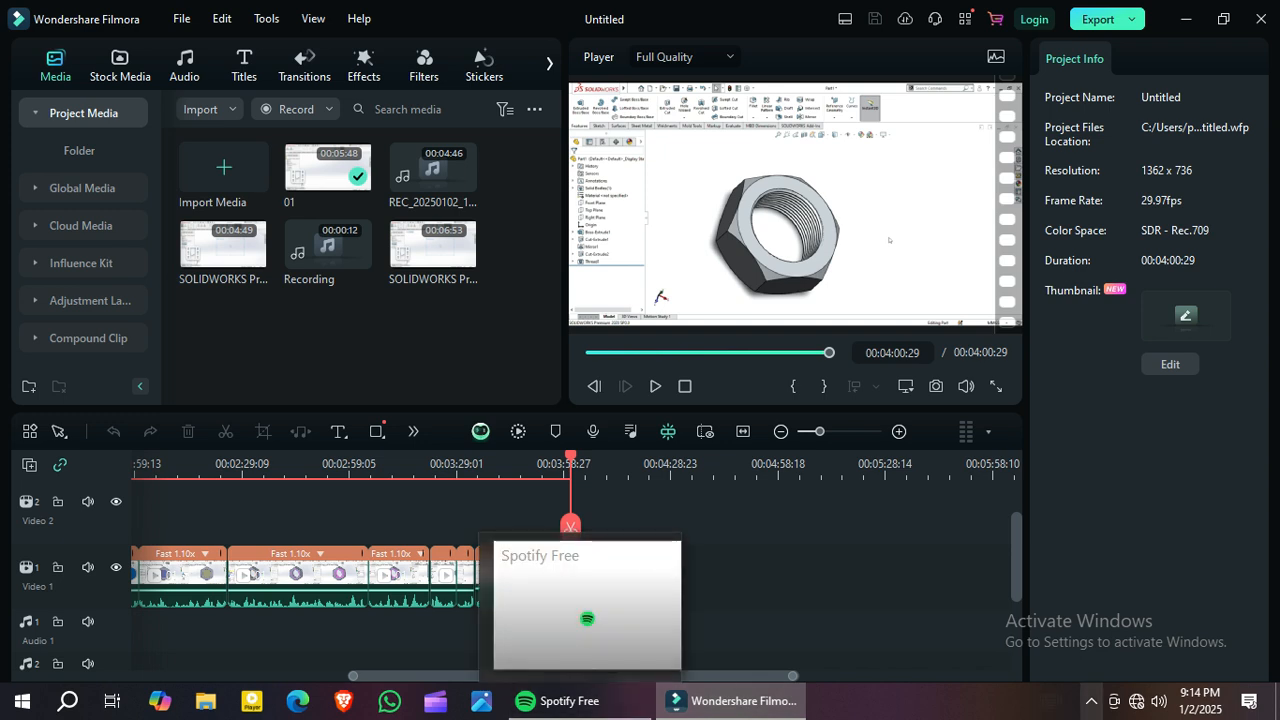
left_click(1091, 701)
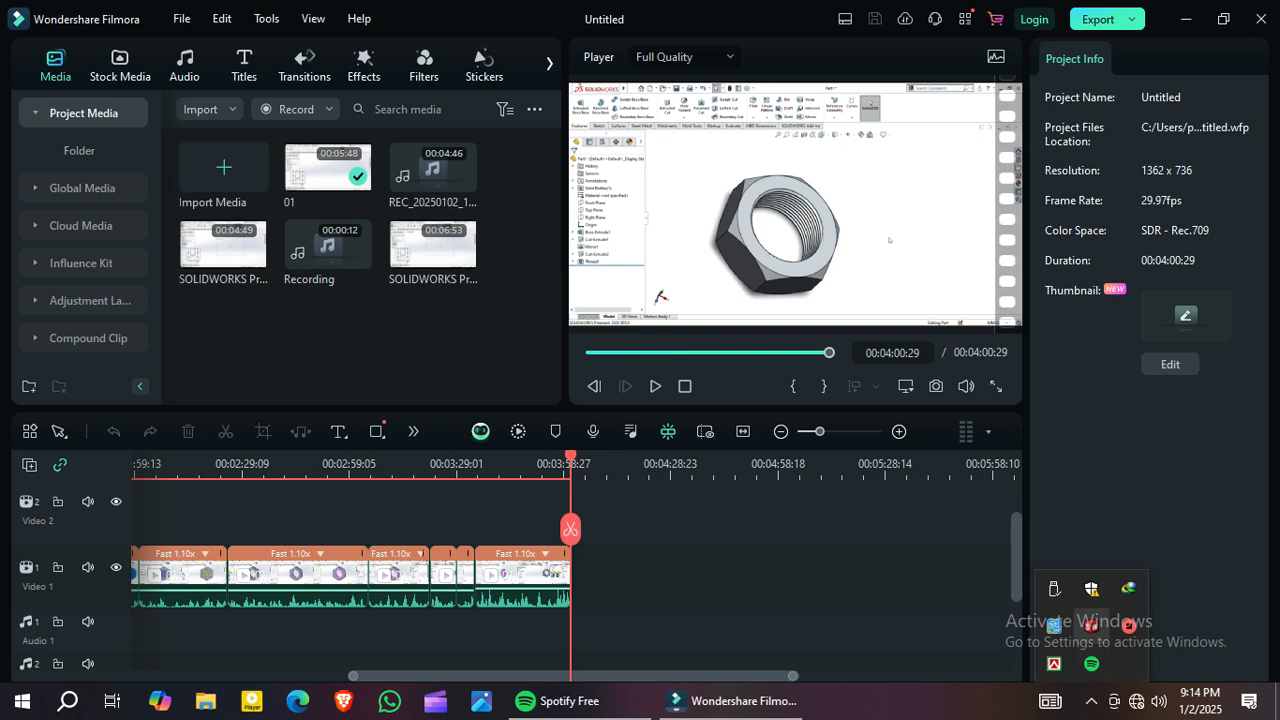
right_click(1129, 626)
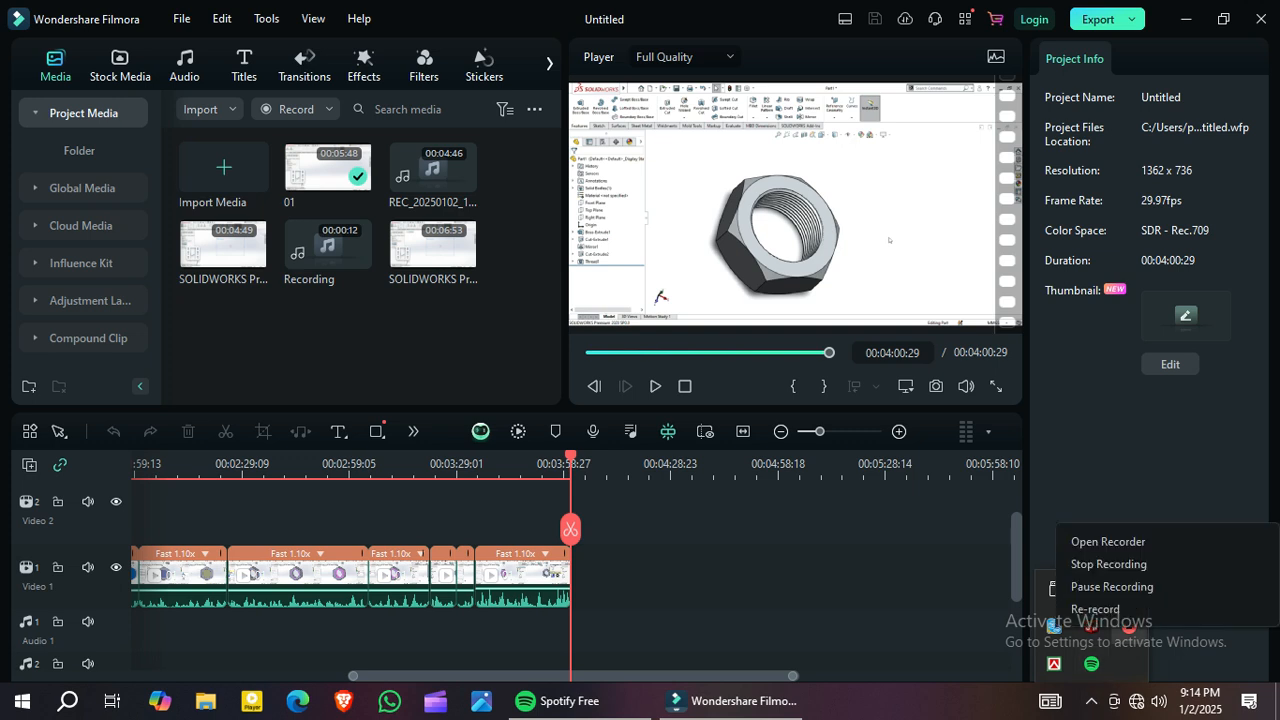